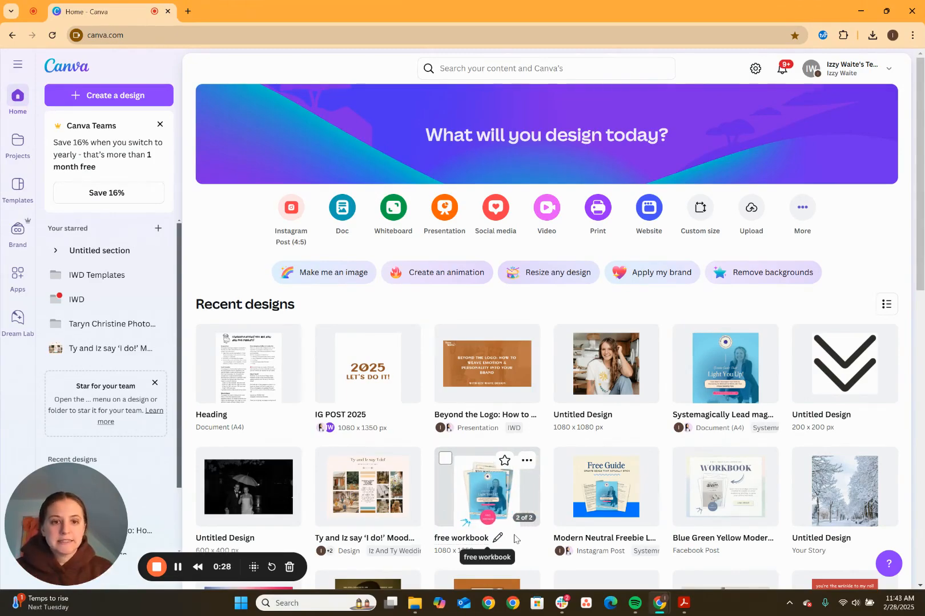
Switch to Acrobat and review the Foundation Digital Strategies brand board's logos, color codes, fonts and visual element applications.
{"action": "left_click", "coordinate": [683, 602]}
{"action": "scroll", "coordinate": [599, 381], "scroll_direction": "up", "scroll_amount": 3}
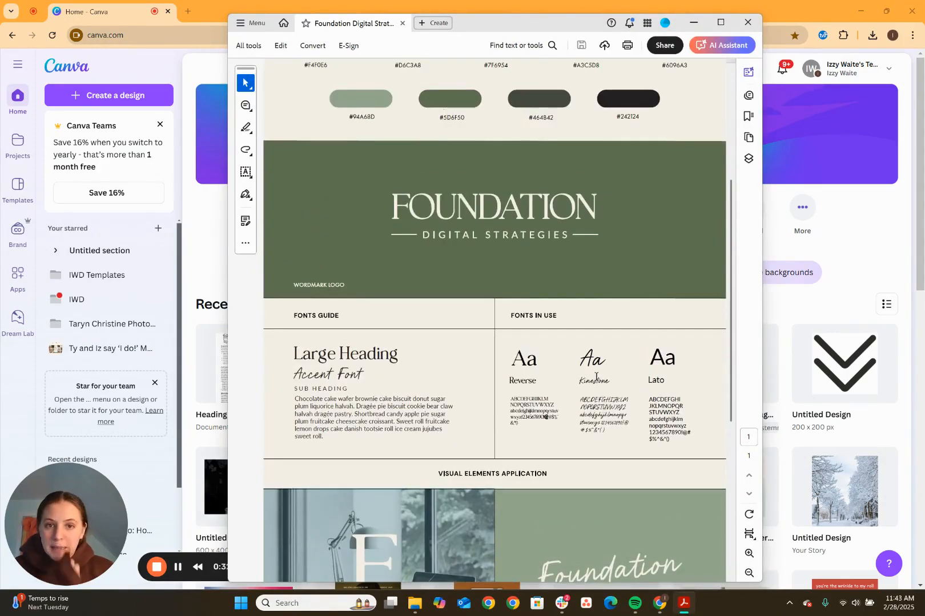
{"action": "scroll", "coordinate": [595, 377], "scroll_direction": "up", "scroll_amount": 4}
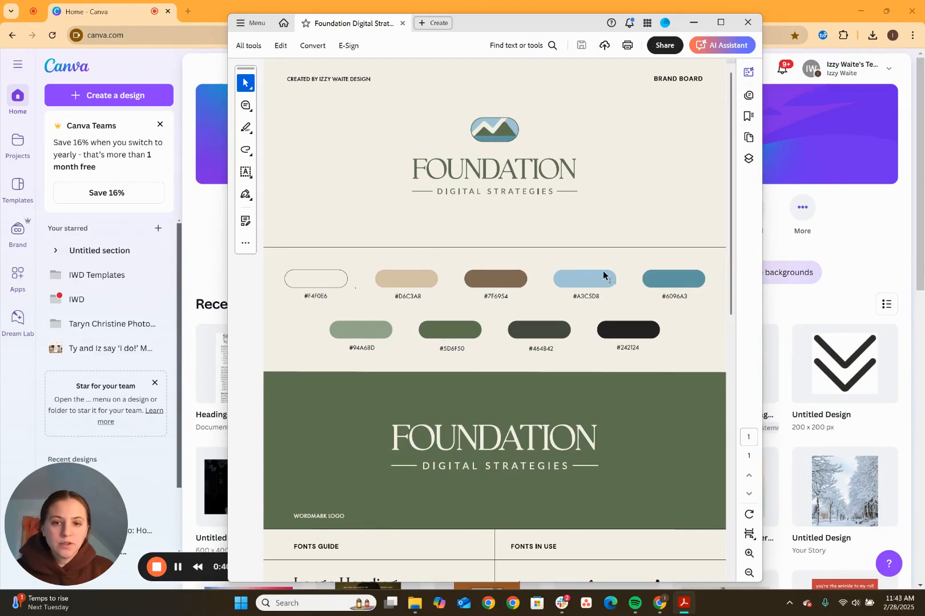
{"action": "scroll", "coordinate": [670, 338], "scroll_direction": "down", "scroll_amount": 5}
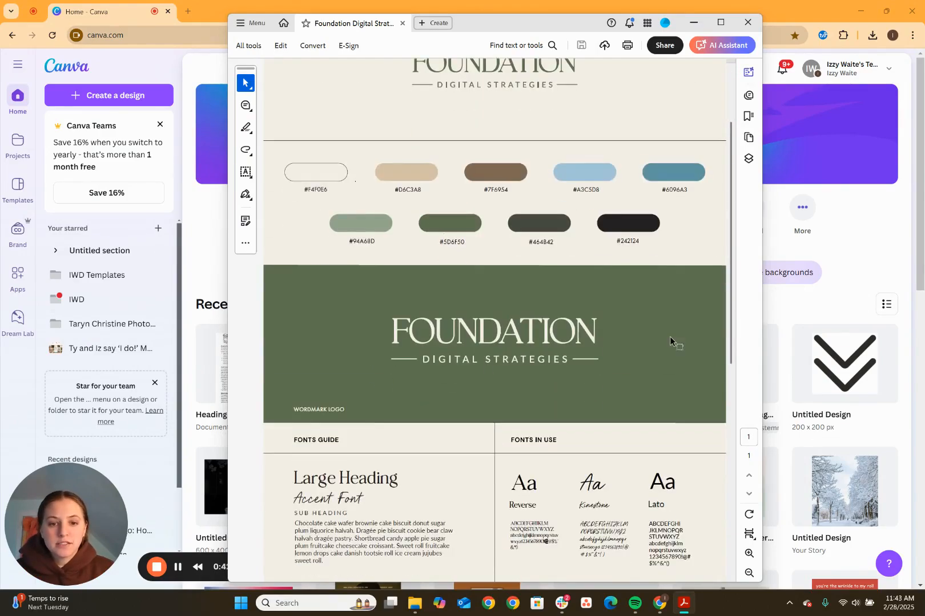
{"action": "scroll", "coordinate": [669, 338], "scroll_direction": "down", "scroll_amount": 5}
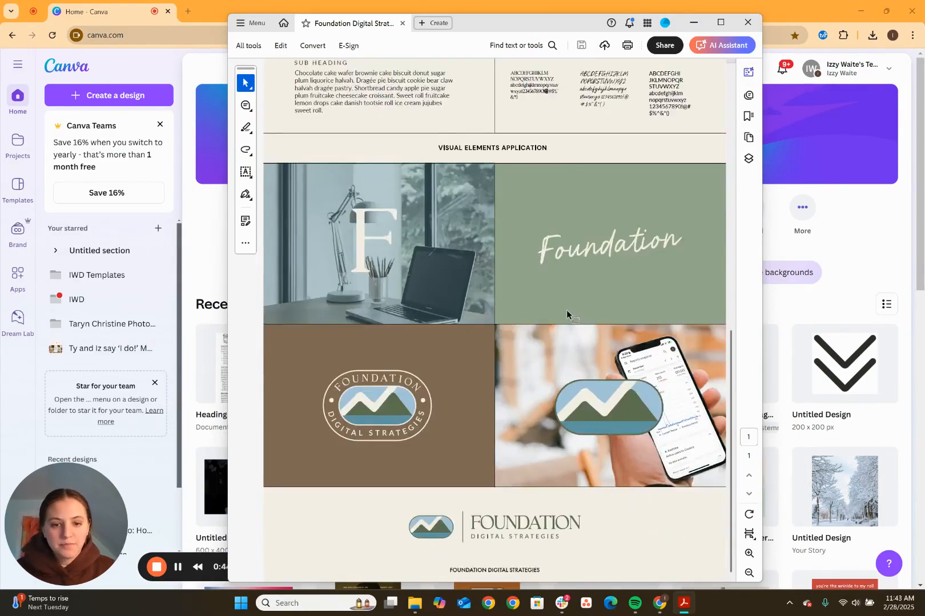
{"action": "scroll", "coordinate": [559, 358], "scroll_direction": "up", "scroll_amount": 10}
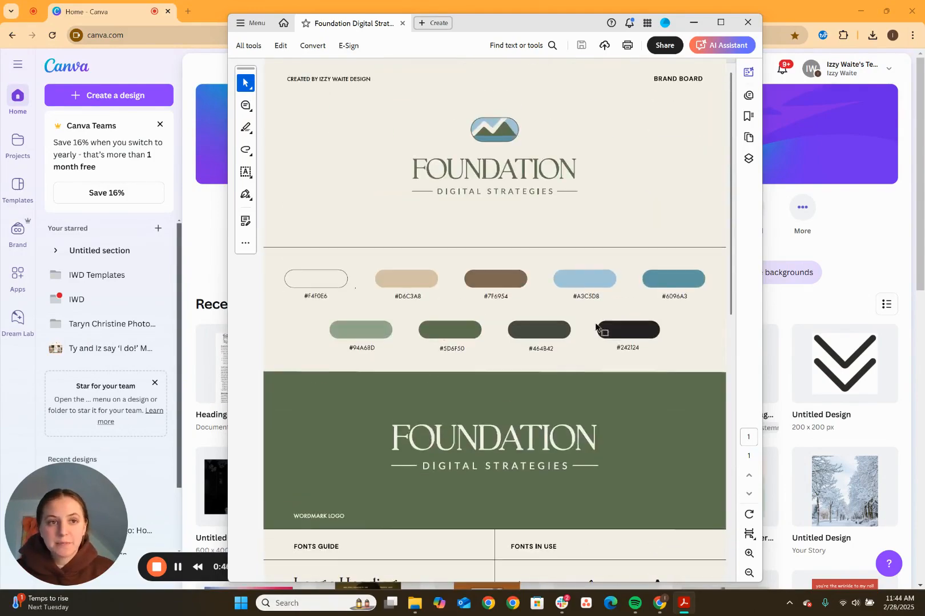
{"action": "left_click", "coordinate": [693, 23]}
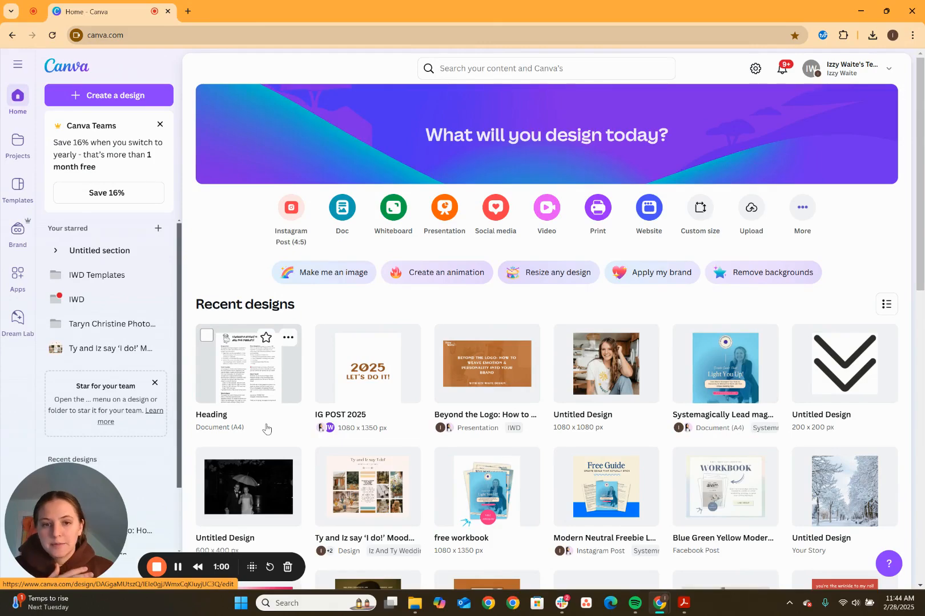
Return to Canva's brand area, open the Brand Kits overview and look through the existing kits.
{"action": "left_click", "coordinate": [22, 231]}
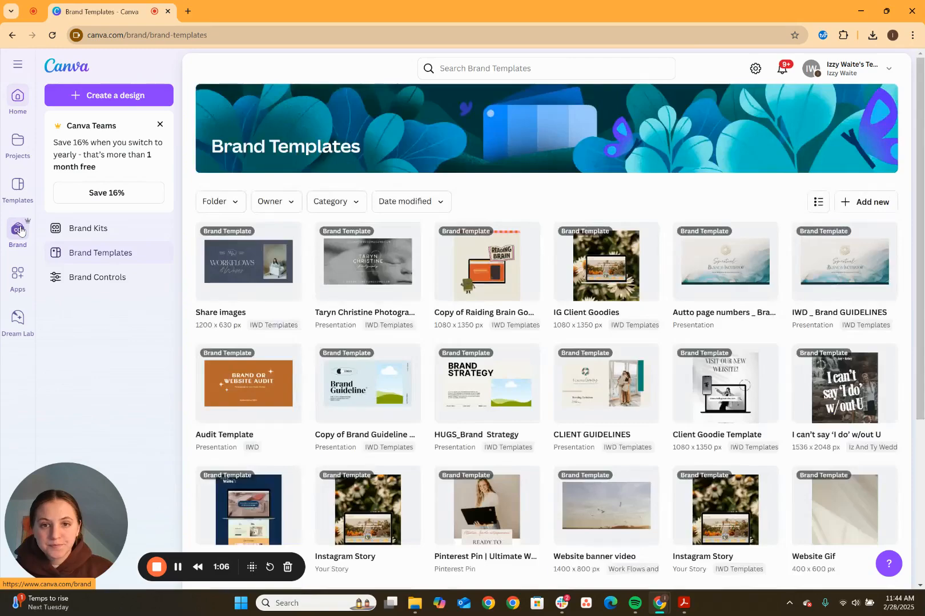
{"action": "left_click", "coordinate": [92, 236]}
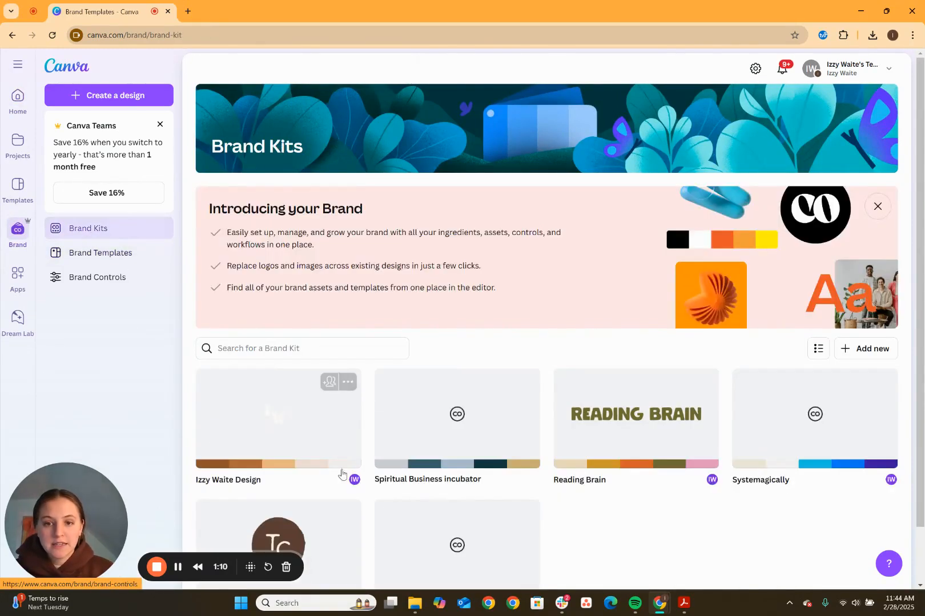
{"action": "scroll", "coordinate": [767, 515], "scroll_direction": "down", "scroll_amount": 1}
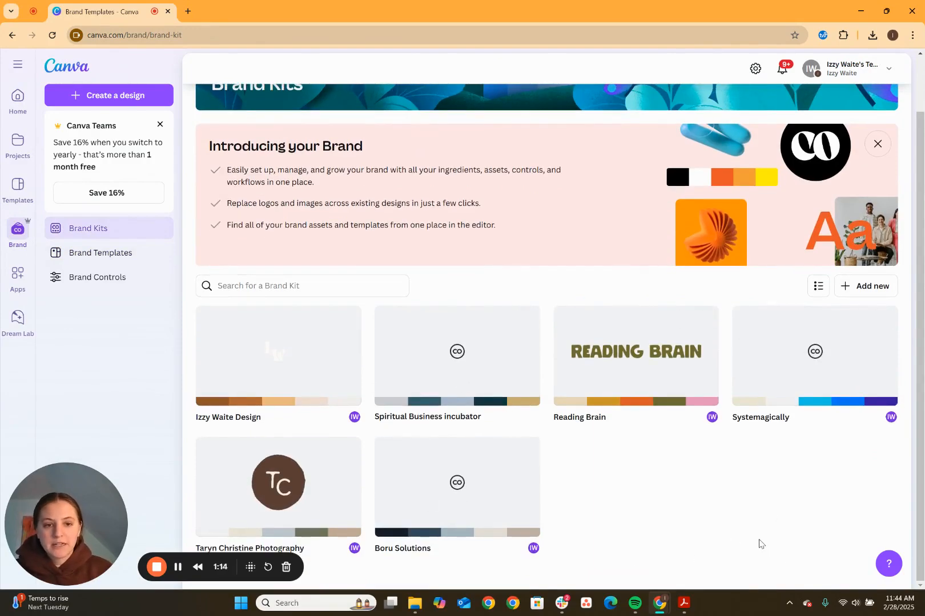
{"action": "scroll", "coordinate": [760, 543], "scroll_direction": "up", "scroll_amount": 1}
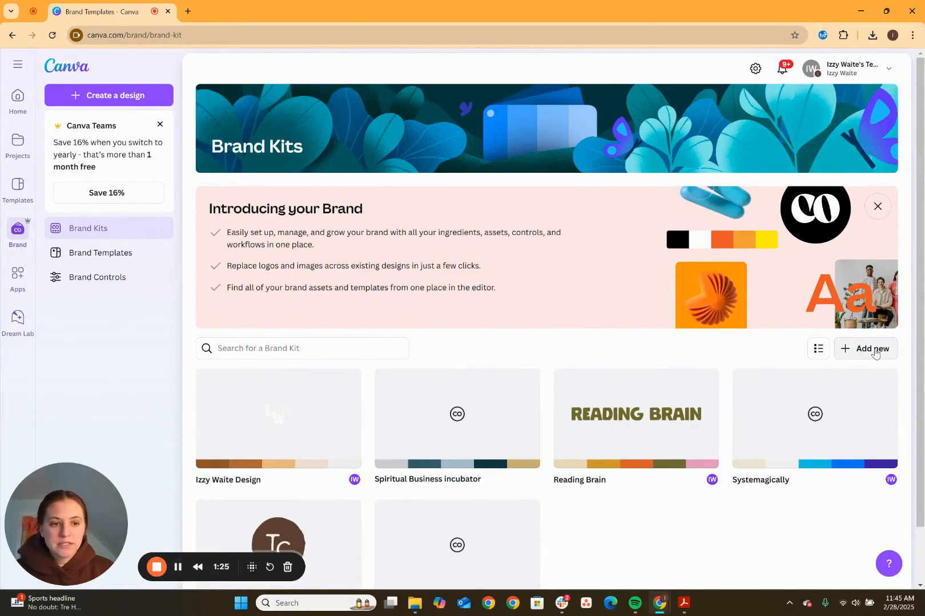
Create a new Brand Kit named Foundation.
{"action": "left_click", "coordinate": [875, 352]}
{"action": "left_click", "coordinate": [474, 315]}
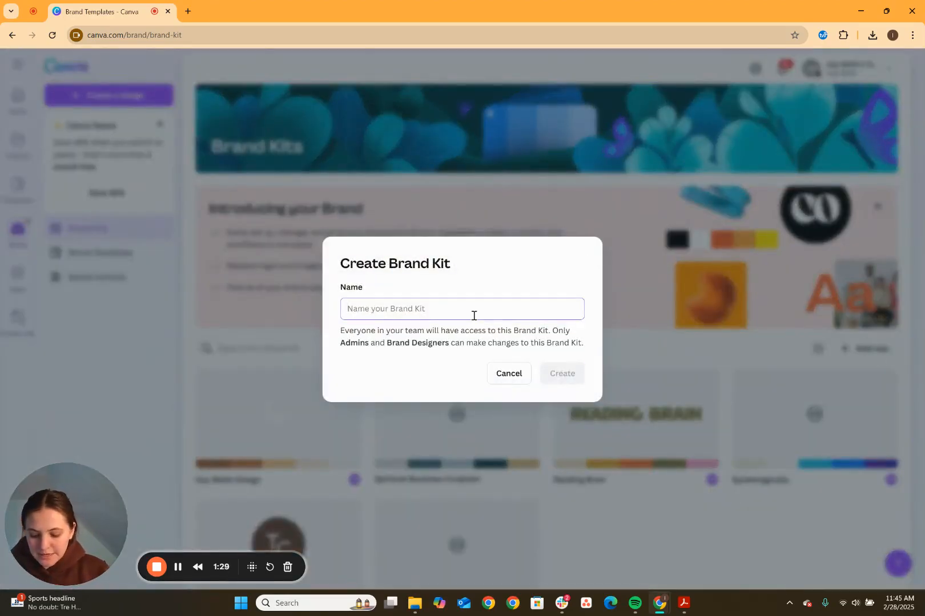
{"action": "type", "text": "Foundation"}
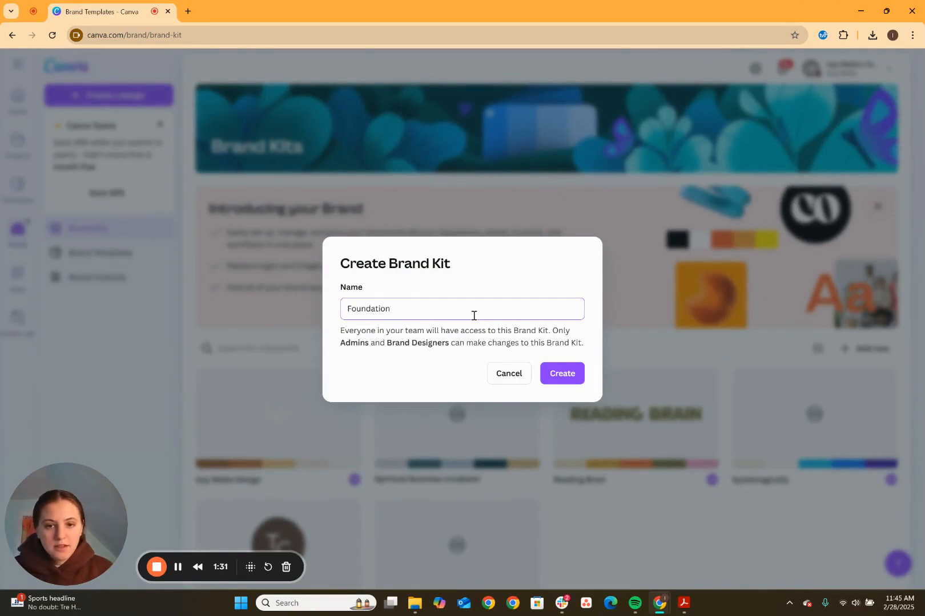
{"action": "left_click", "coordinate": [559, 373]}
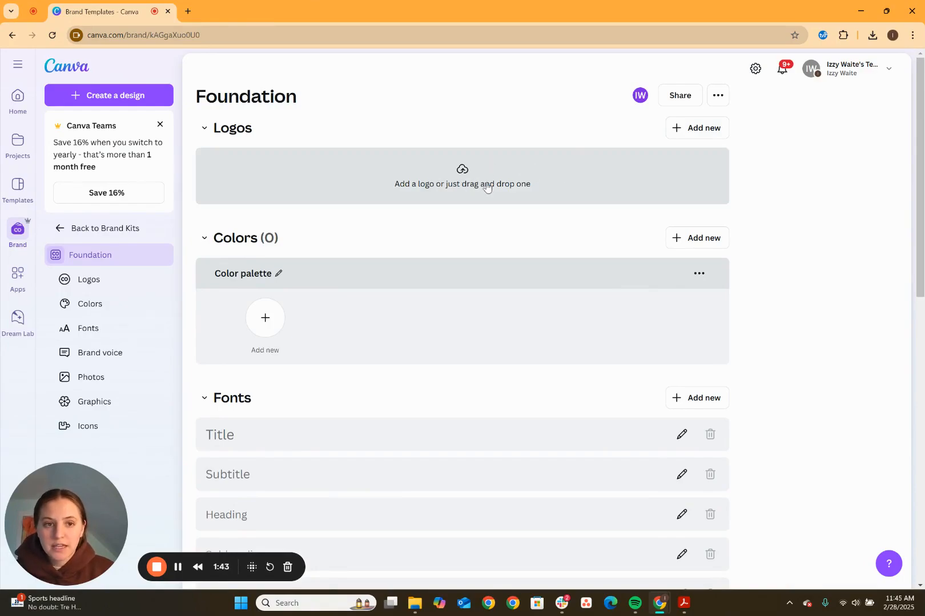
Upload the Foundation Digital Strategies PNG logos numbered 10, 11, 12, 24 and 26 to the Foundation kit.
{"action": "left_click", "coordinate": [709, 130]}
{"action": "left_click", "coordinate": [431, 183]}
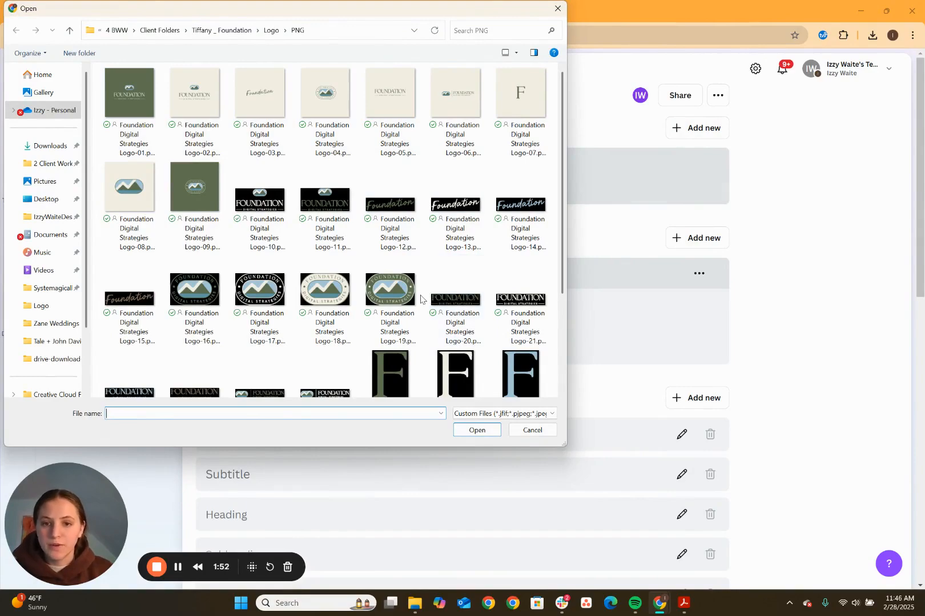
{"action": "scroll", "coordinate": [408, 302], "scroll_direction": "down", "scroll_amount": 2}
{"action": "scroll", "coordinate": [451, 320], "scroll_direction": "up", "scroll_amount": 2}
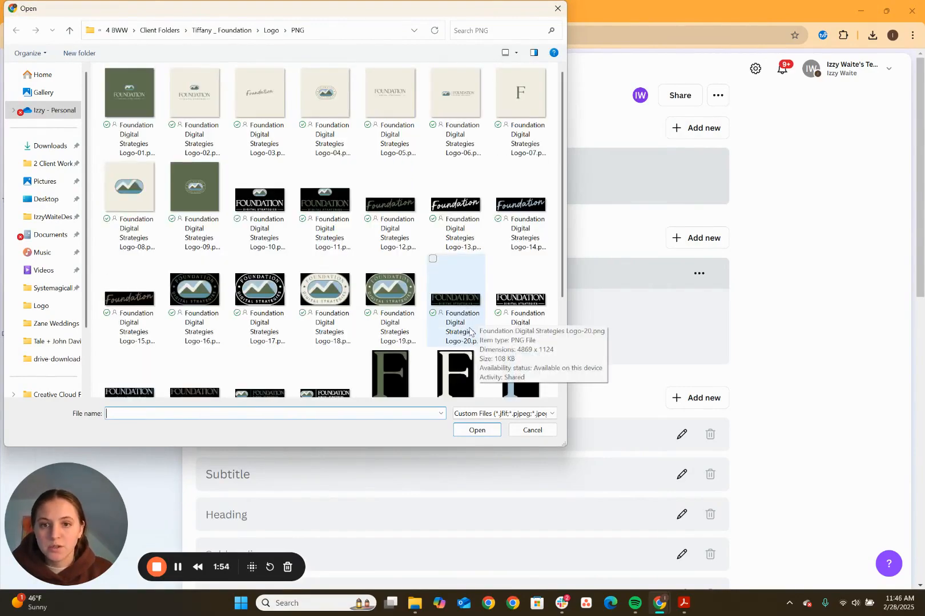
{"action": "left_click", "coordinate": [254, 211]}
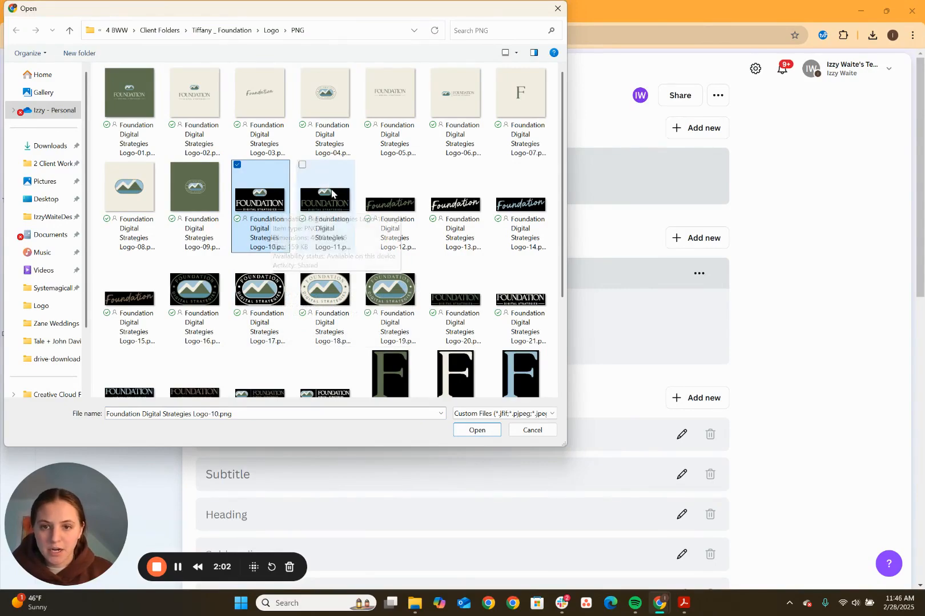
{"action": "left_click", "coordinate": [302, 165]}
{"action": "left_click", "coordinate": [368, 165]}
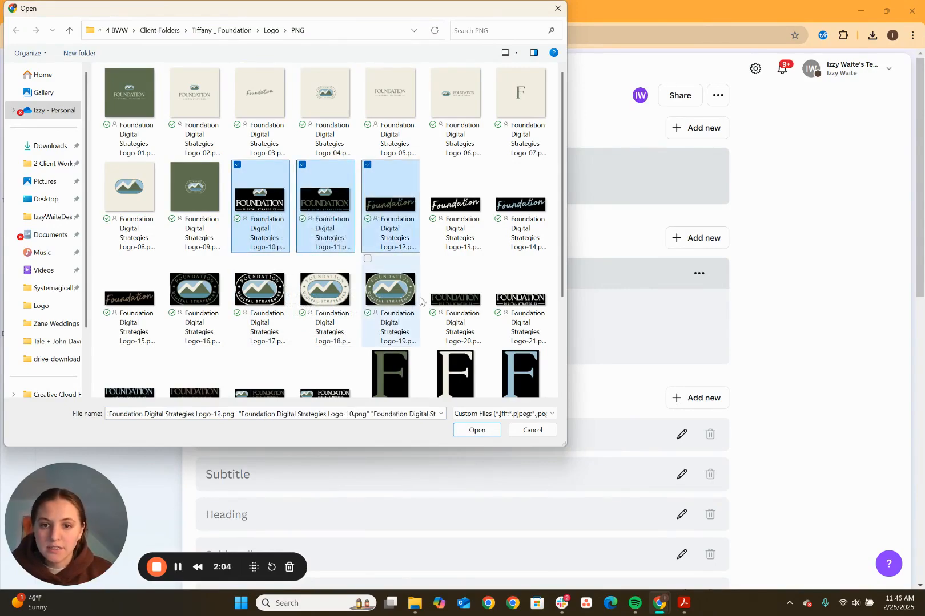
{"action": "scroll", "coordinate": [426, 311], "scroll_direction": "down", "scroll_amount": 3}
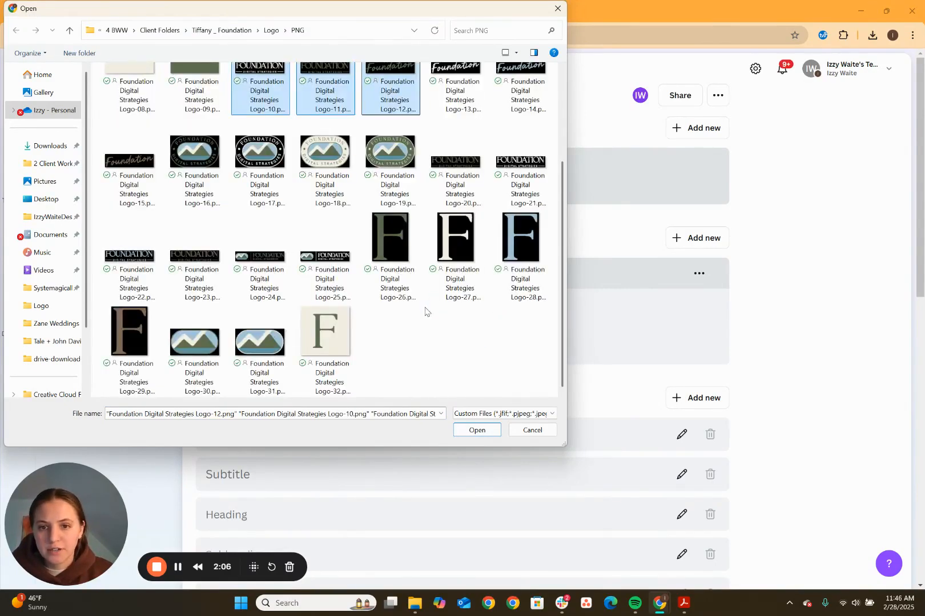
{"action": "left_click", "coordinate": [238, 215]}
{"action": "left_click", "coordinate": [368, 215]}
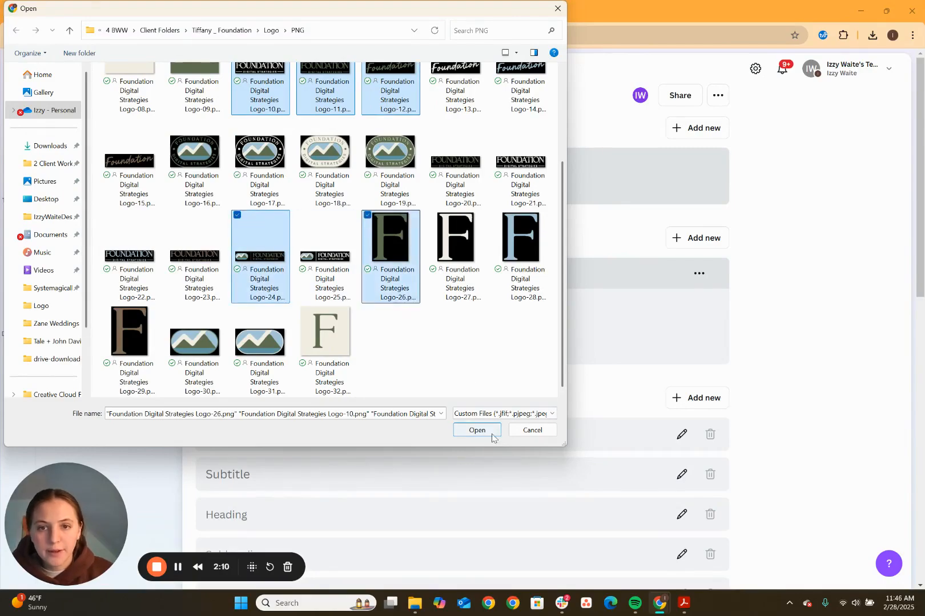
{"action": "left_click", "coordinate": [478, 430]}
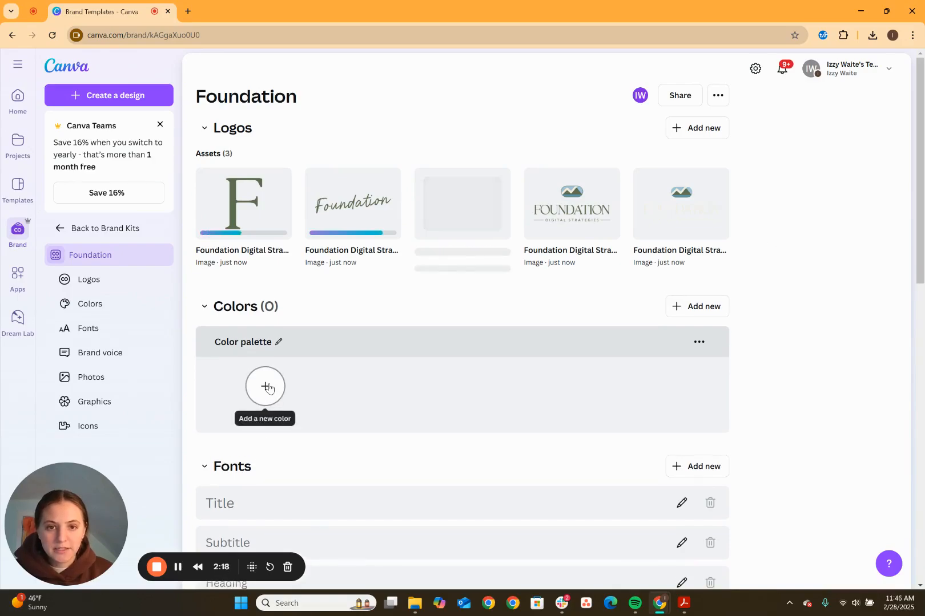
Copy the hex code #F4F0E6 from the brand board in Acrobat and add it as the Foundation kit's first palette color.
{"action": "scroll", "coordinate": [269, 389], "scroll_direction": "down", "scroll_amount": 1}
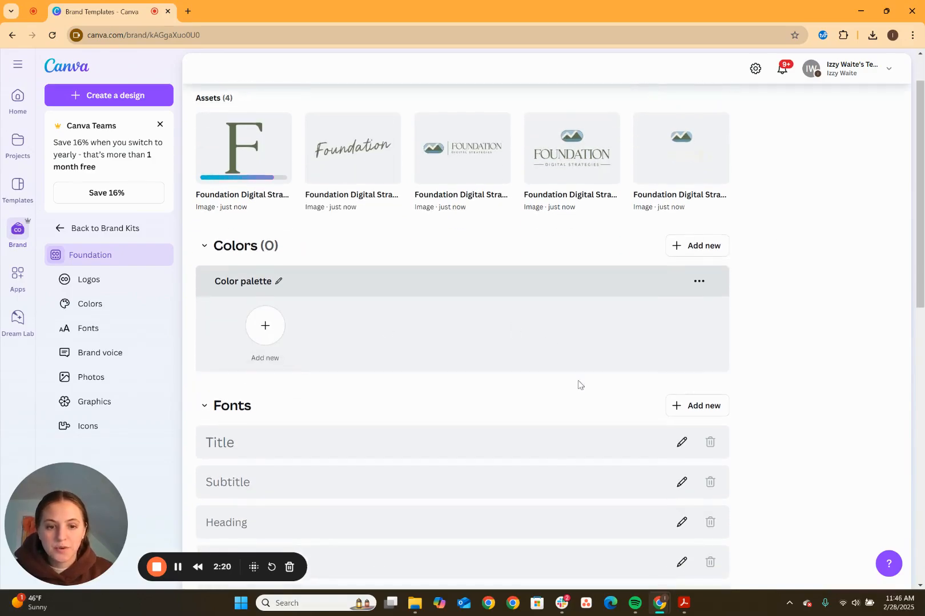
{"action": "left_click", "coordinate": [684, 603]}
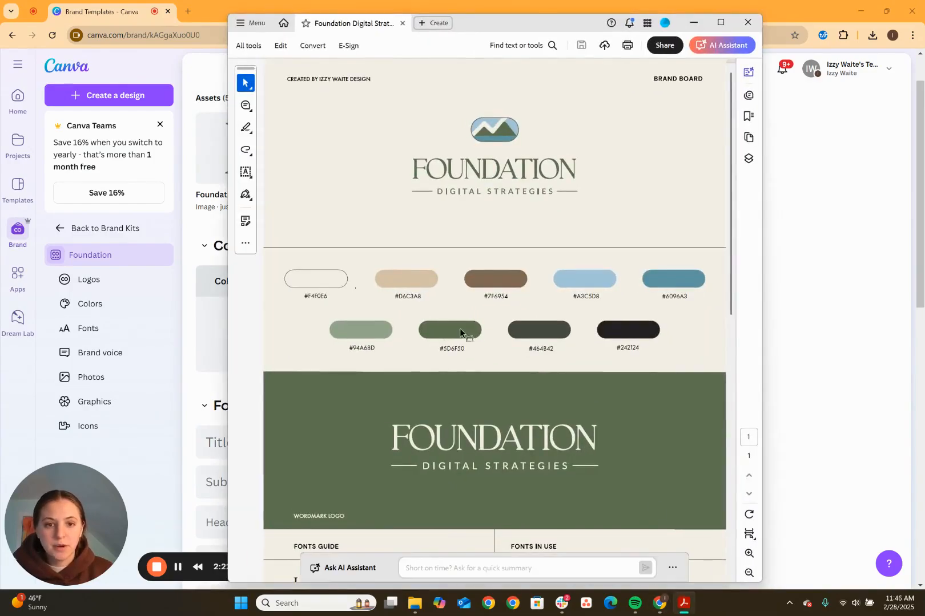
{"action": "left_click_drag", "start_coordinate": [303, 296], "coordinate": [330, 294]}
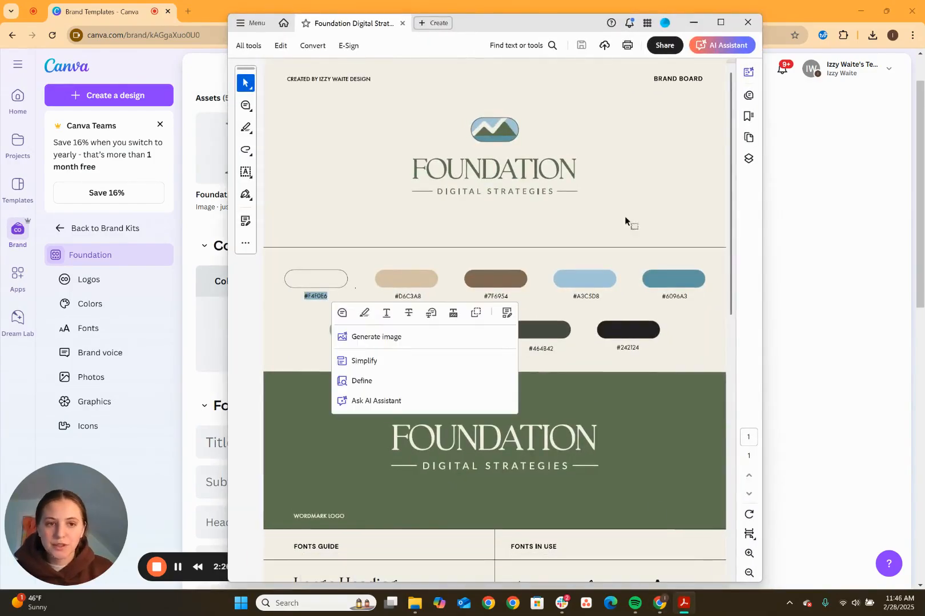
{"action": "key", "text": "ctrl+c"}
{"action": "left_click", "coordinate": [869, 209]}
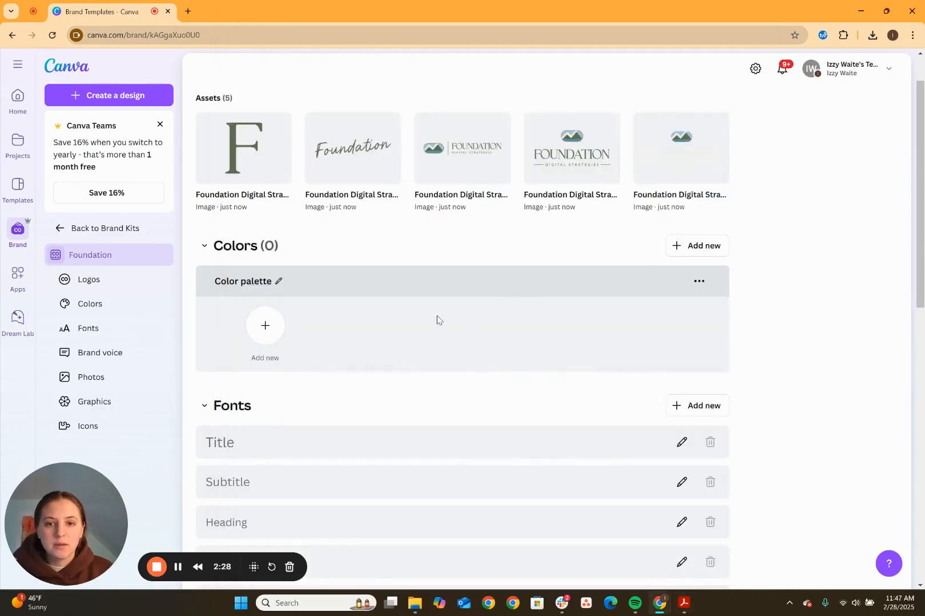
{"action": "left_click", "coordinate": [686, 606]}
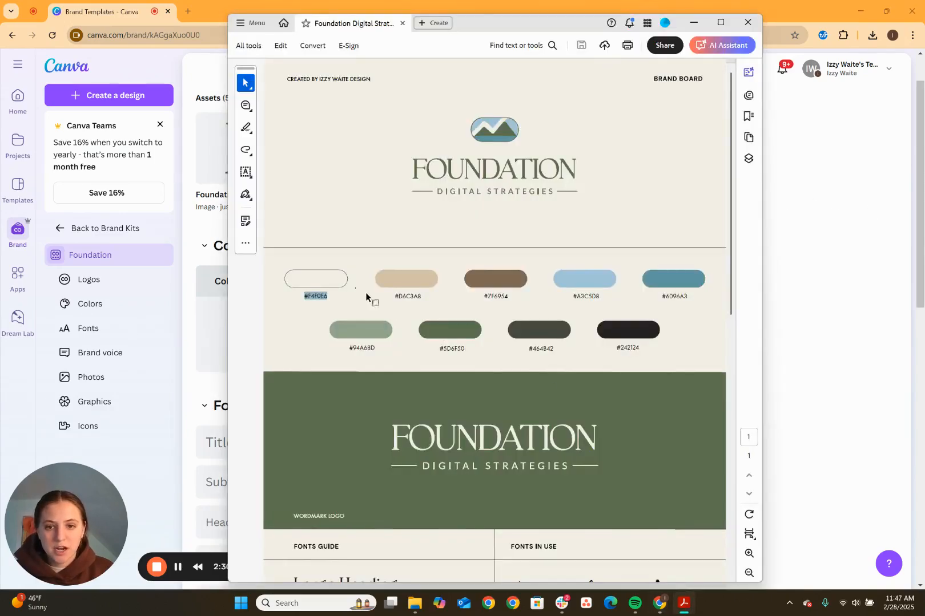
{"action": "left_click", "coordinate": [826, 261]}
{"action": "left_click", "coordinate": [264, 324]}
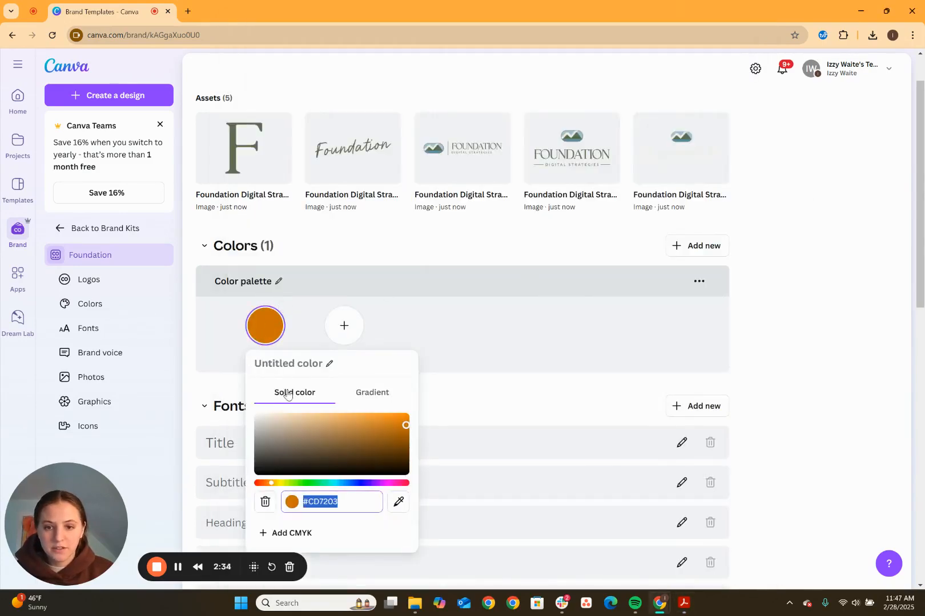
{"action": "key", "text": "ctrl+v"}
{"action": "key", "text": "Return"}
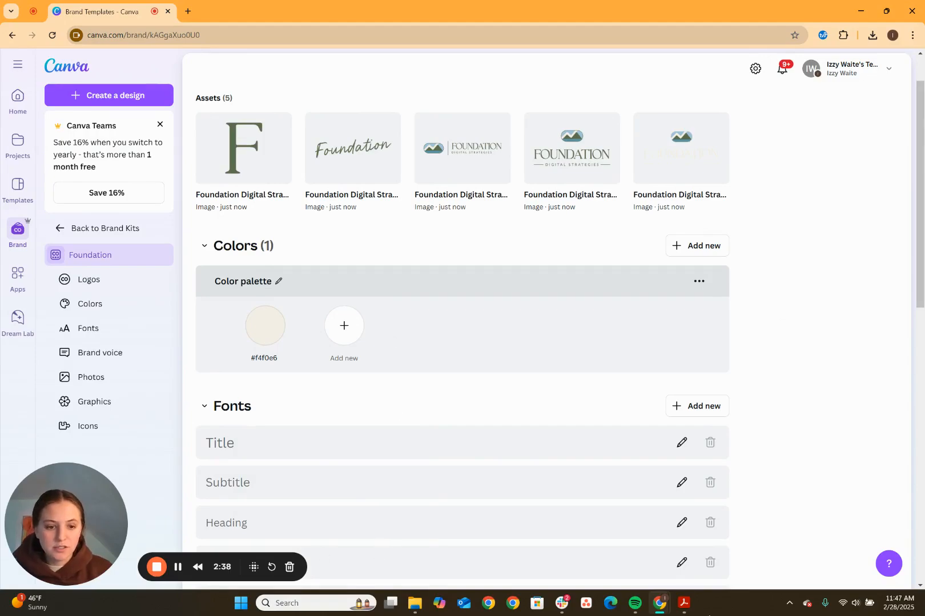
Copy the hex code #D6C3A8 from the brand board in Acrobat and add it as the second palette color.
{"action": "left_click", "coordinate": [683, 603]}
{"action": "left_click_drag", "start_coordinate": [394, 297], "coordinate": [425, 297]}
{"action": "key", "text": "ctrl+c"}
{"action": "key", "text": "alt+Tab"}
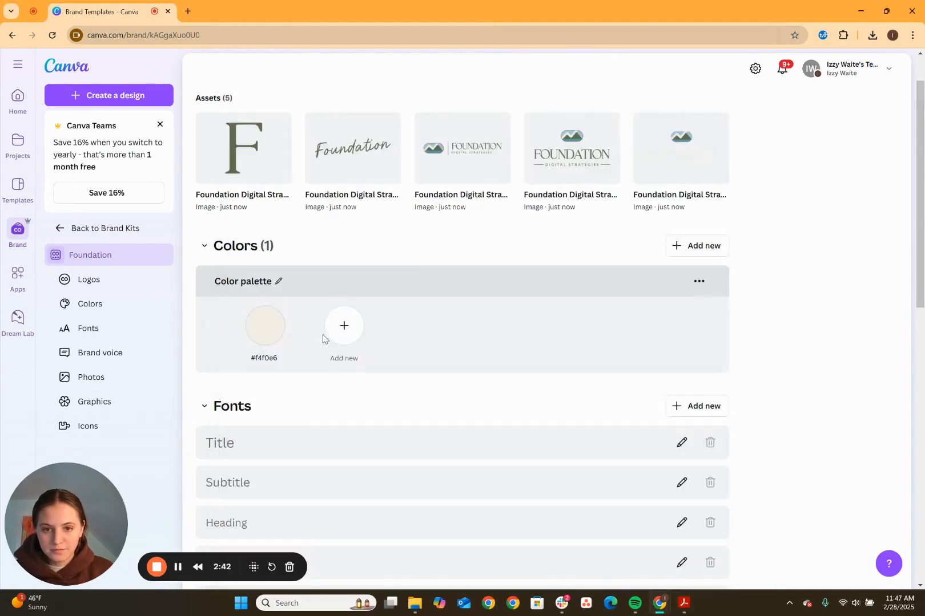
{"action": "left_click", "coordinate": [344, 326]}
{"action": "key", "text": "ctrl+v"}
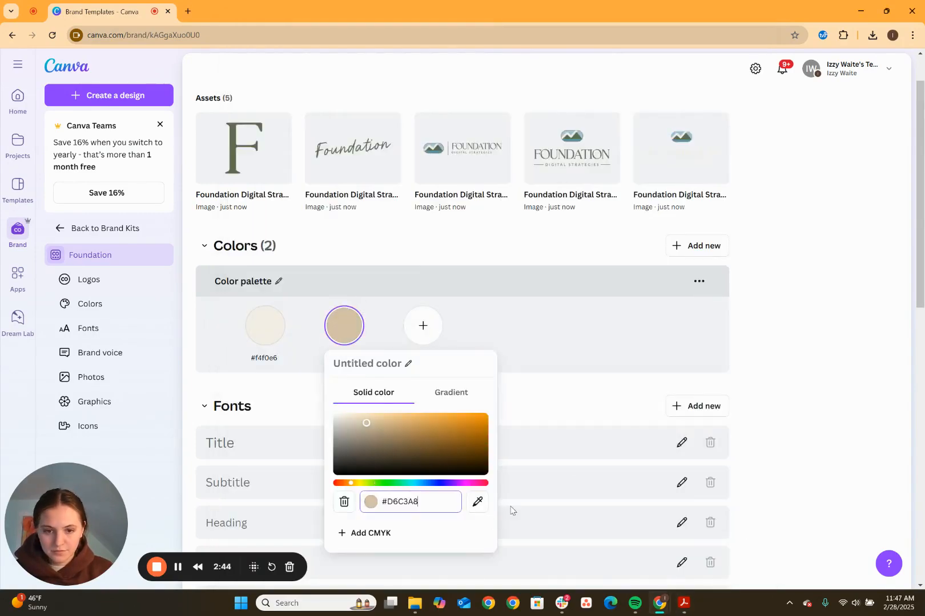
{"action": "left_click", "coordinate": [620, 355]}
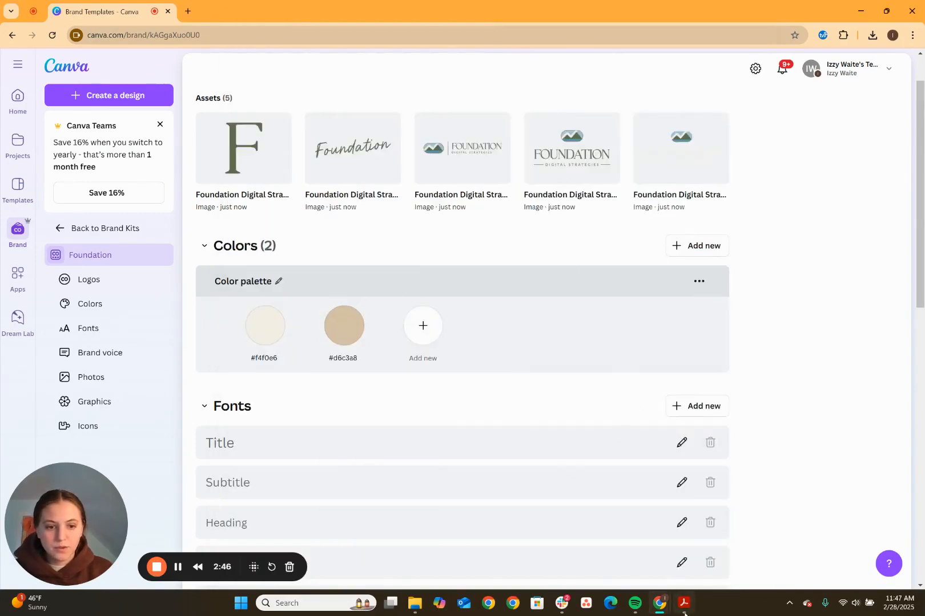
Move the brand board window aside and add its brown, #7F6954, as the third palette color by sampling it with the color picker.
{"action": "left_click", "coordinate": [684, 612]}
{"action": "left_click_drag", "start_coordinate": [518, 24], "coordinate": [0, 240]}
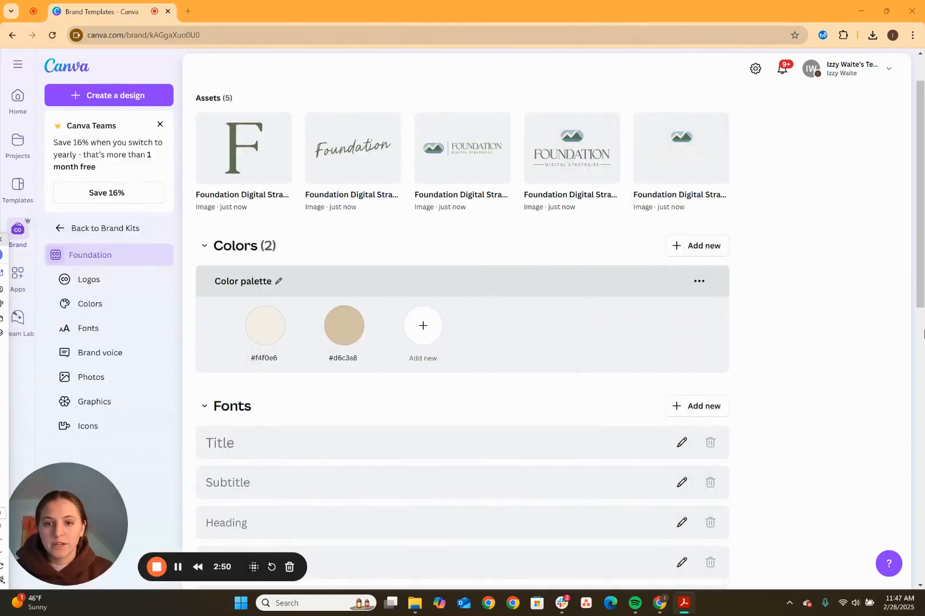
{"action": "left_click", "coordinate": [424, 334]}
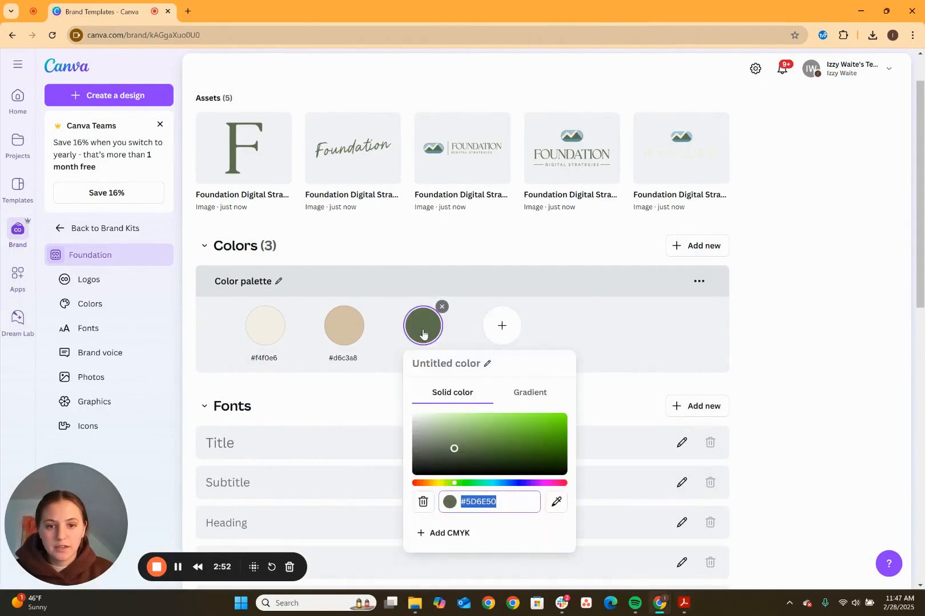
{"action": "left_click", "coordinate": [556, 502]}
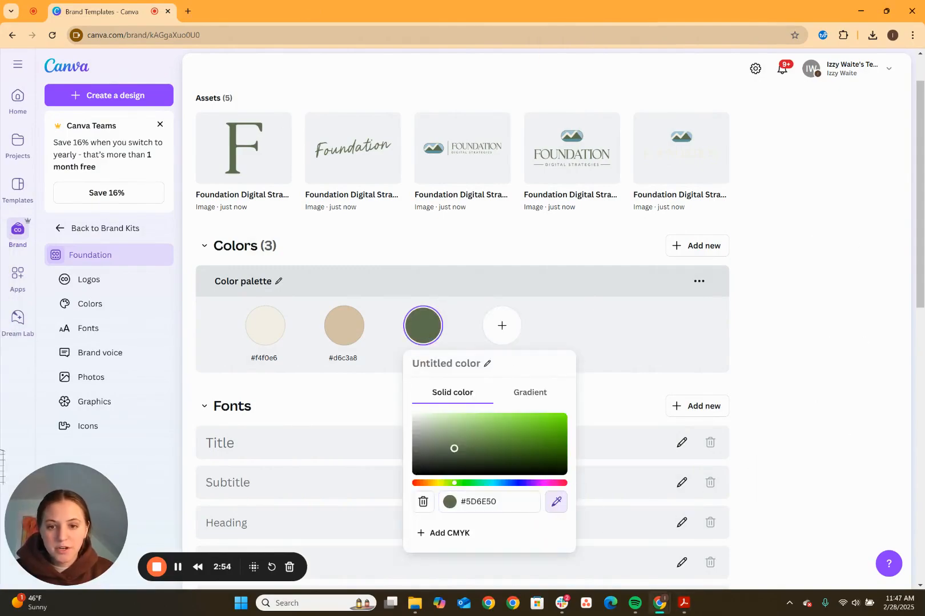
{"action": "left_click", "coordinate": [0, 257]}
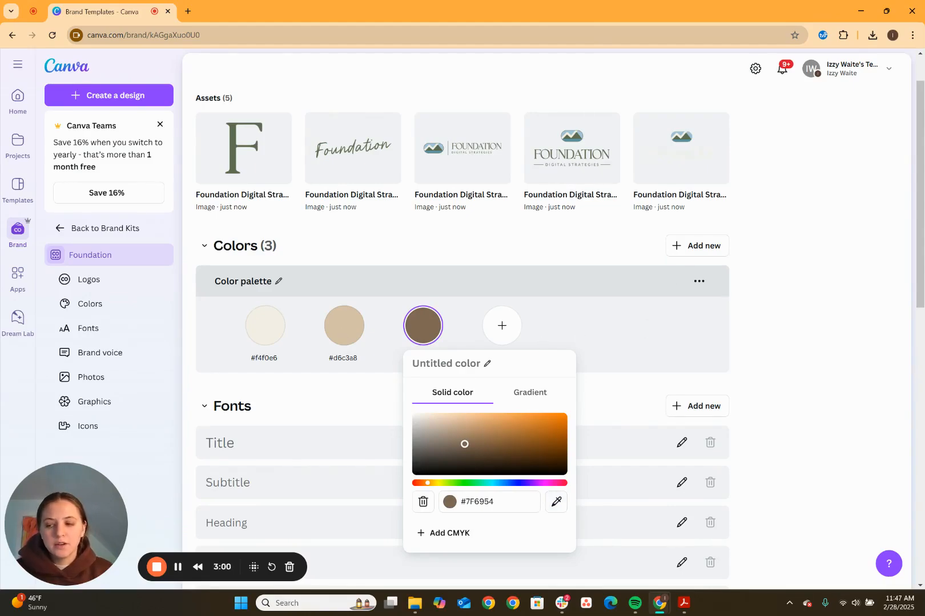
{"action": "key", "text": "alt+Tab"}
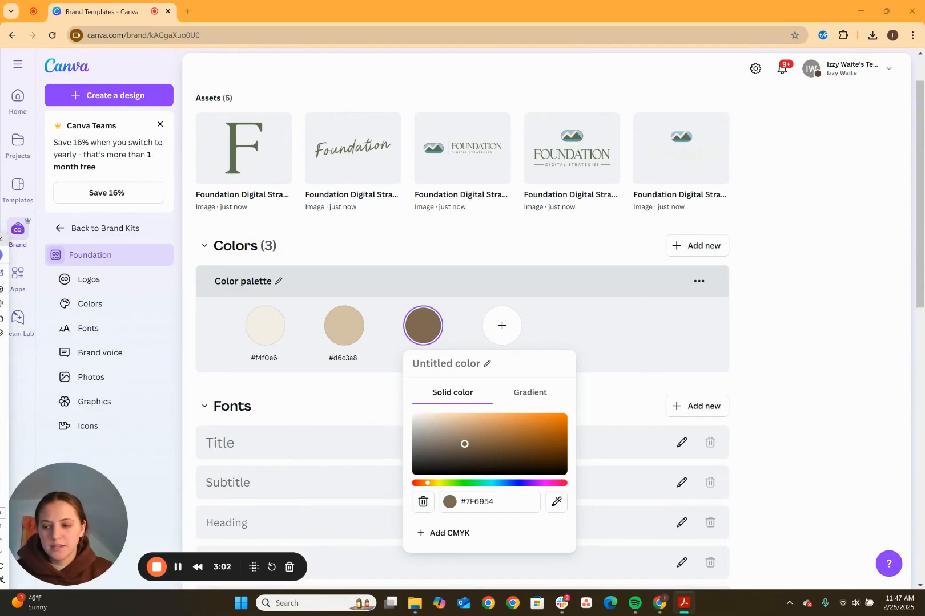
Confirm the hex code #7F6954 for the third palette color and close its color editor.
{"action": "left_click", "coordinate": [506, 502]}
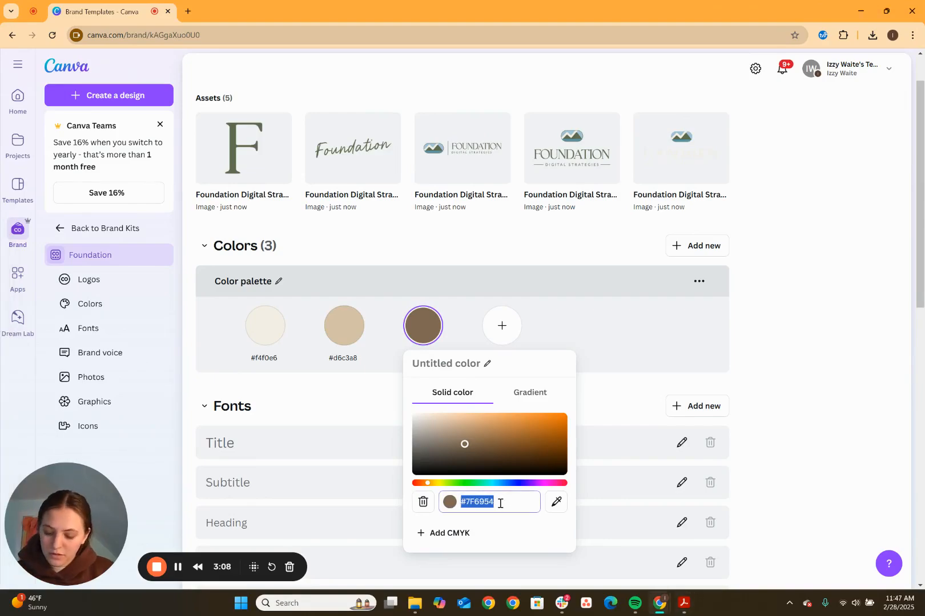
{"action": "left_click", "coordinate": [500, 503]}
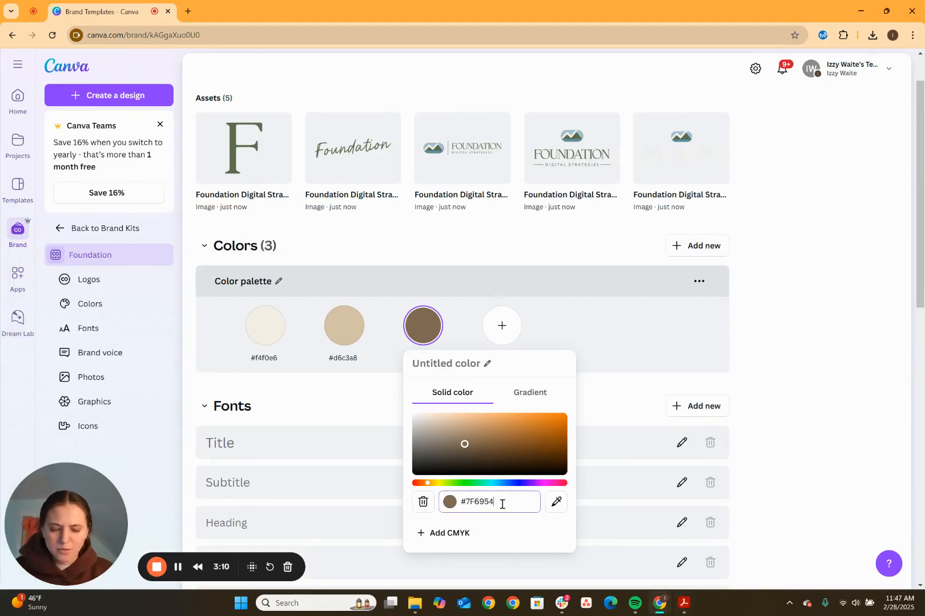
{"action": "key", "text": "Return"}
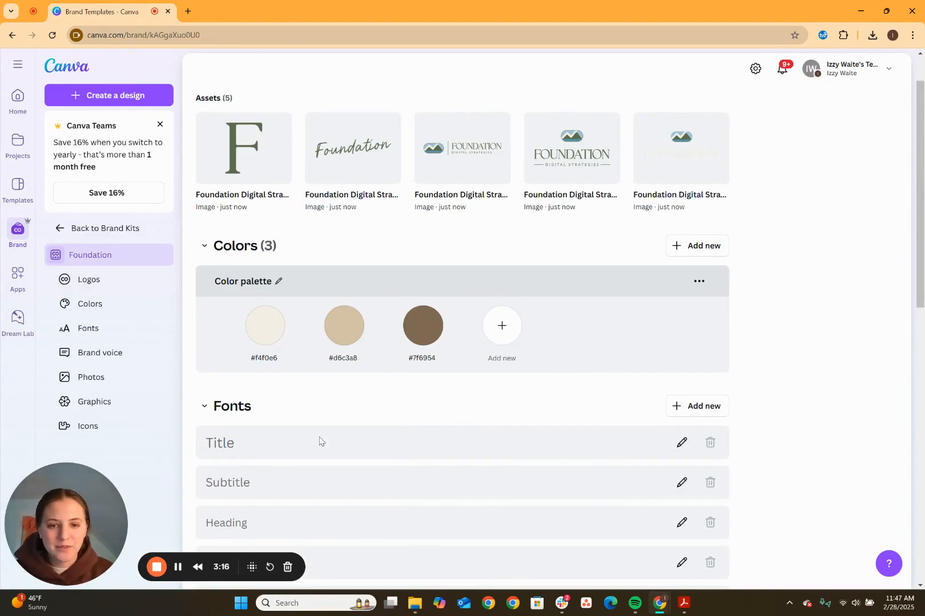
Switch to the brand board in Acrobat and check its font guide for the name of the large heading font.
{"action": "scroll", "coordinate": [618, 194], "scroll_direction": "down", "scroll_amount": 2}
{"action": "scroll", "coordinate": [597, 336], "scroll_direction": "down", "scroll_amount": 1}
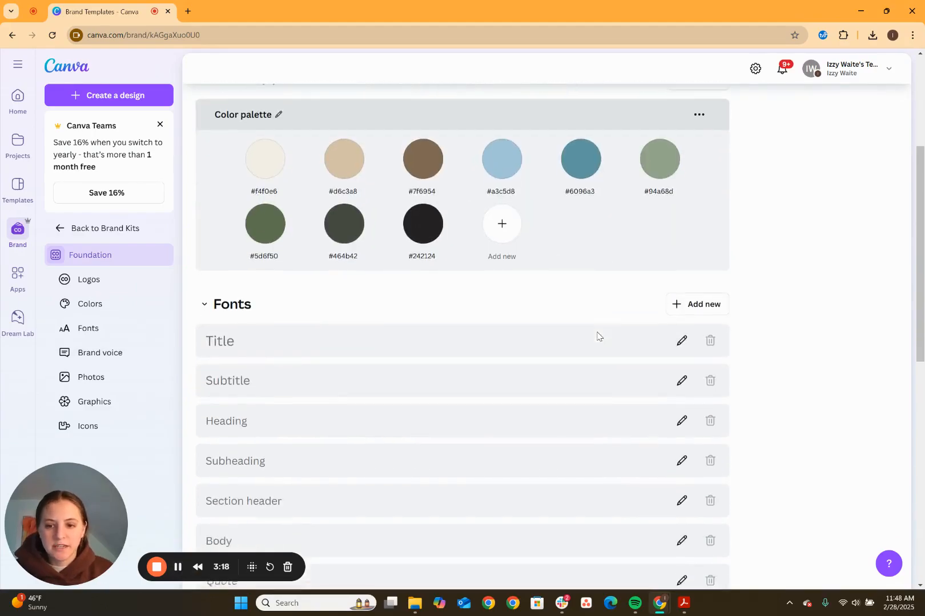
{"action": "scroll", "coordinate": [597, 336], "scroll_direction": "down", "scroll_amount": 2}
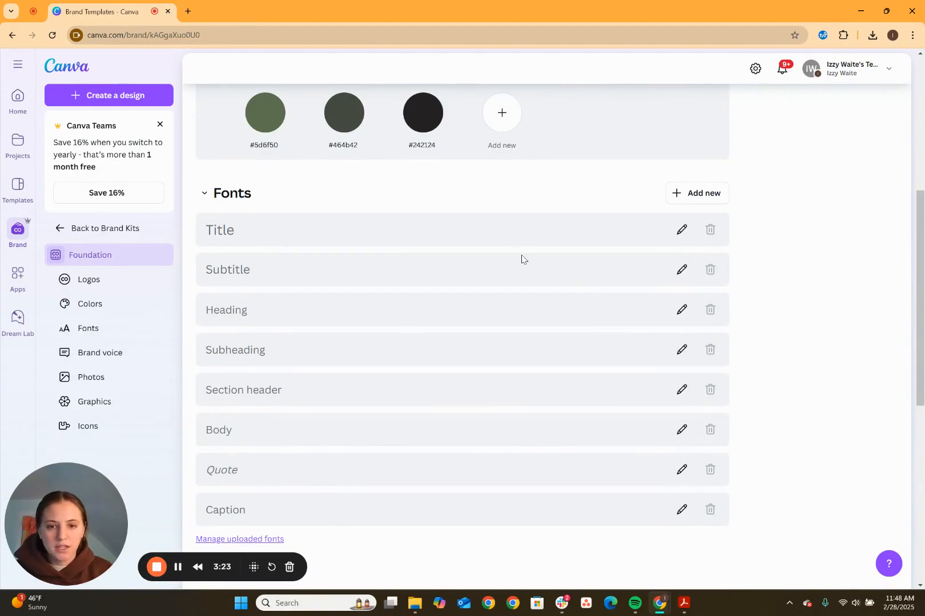
{"action": "left_click", "coordinate": [683, 603]}
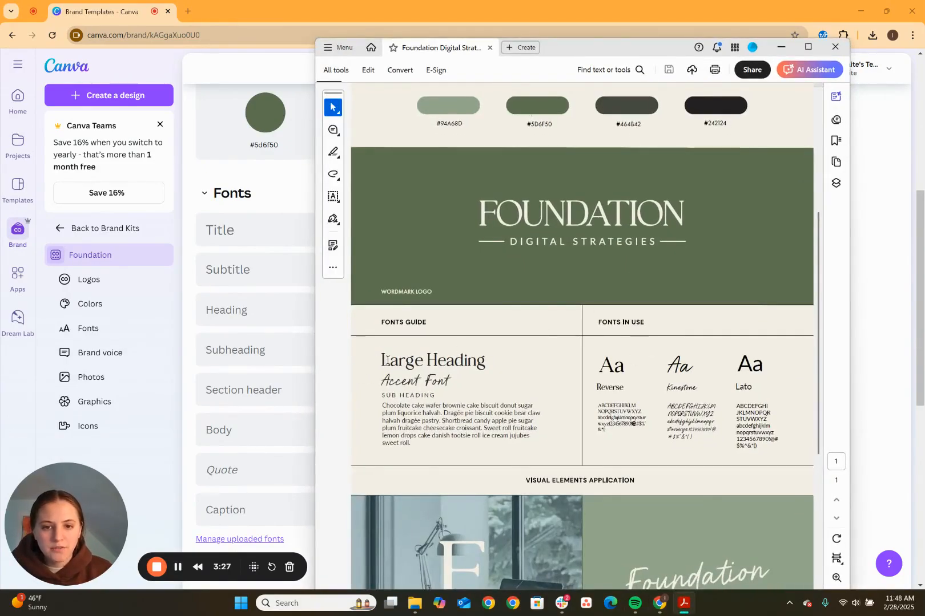
{"action": "left_click_drag", "start_coordinate": [383, 360], "coordinate": [492, 413]}
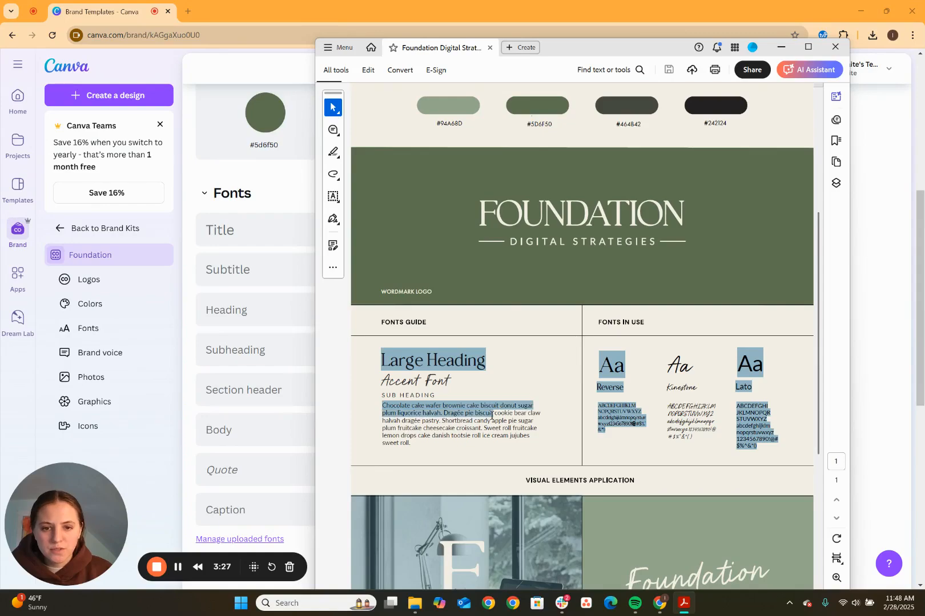
{"action": "left_click", "coordinate": [617, 390]}
{"action": "double_click", "coordinate": [622, 389]}
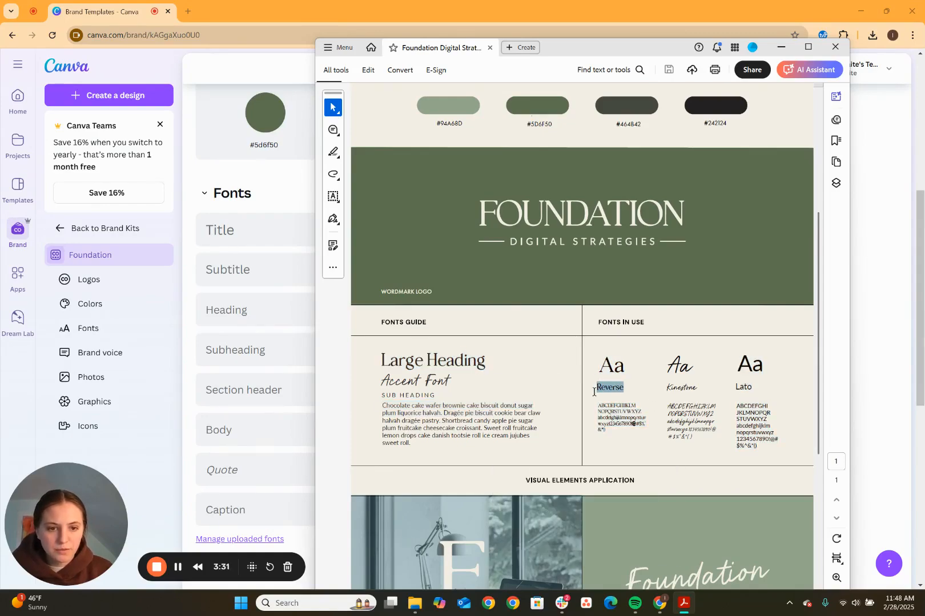
{"action": "left_click", "coordinate": [781, 48]}
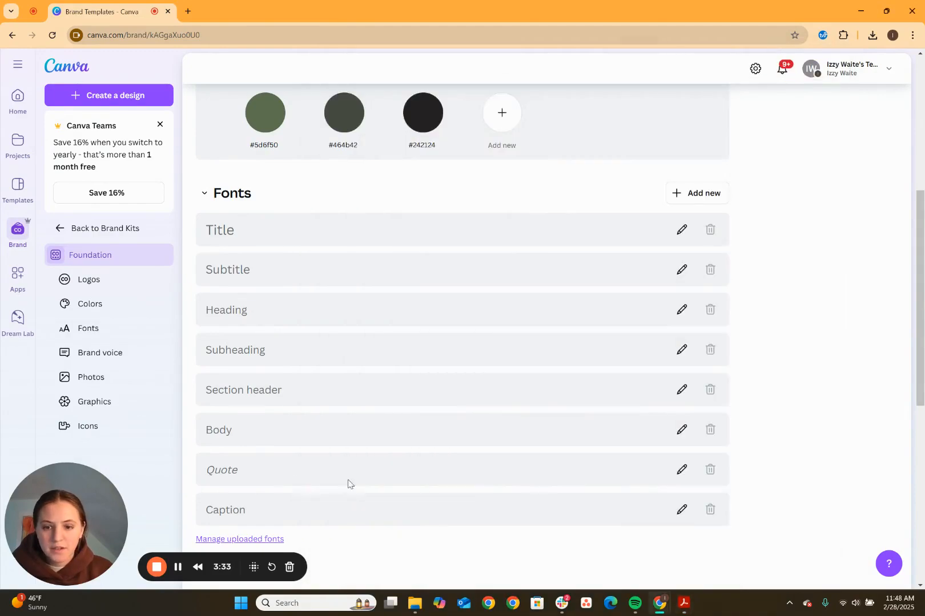
Upload reverse.otf from the client's reverse-vintage-serif-typeface Fonts folder as the Title font, confirming the right to use it.
{"action": "left_click", "coordinate": [679, 231]}
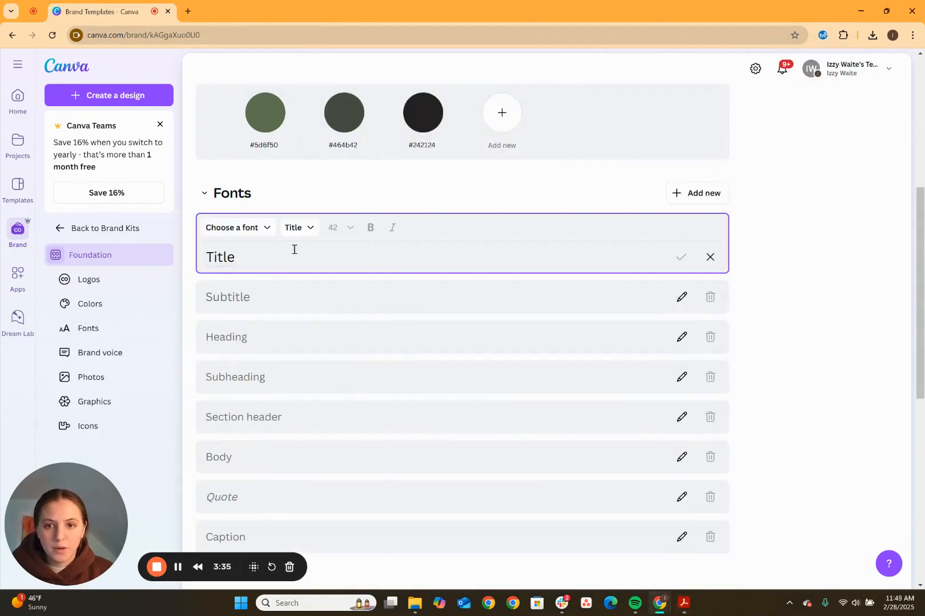
{"action": "left_click", "coordinate": [254, 239]}
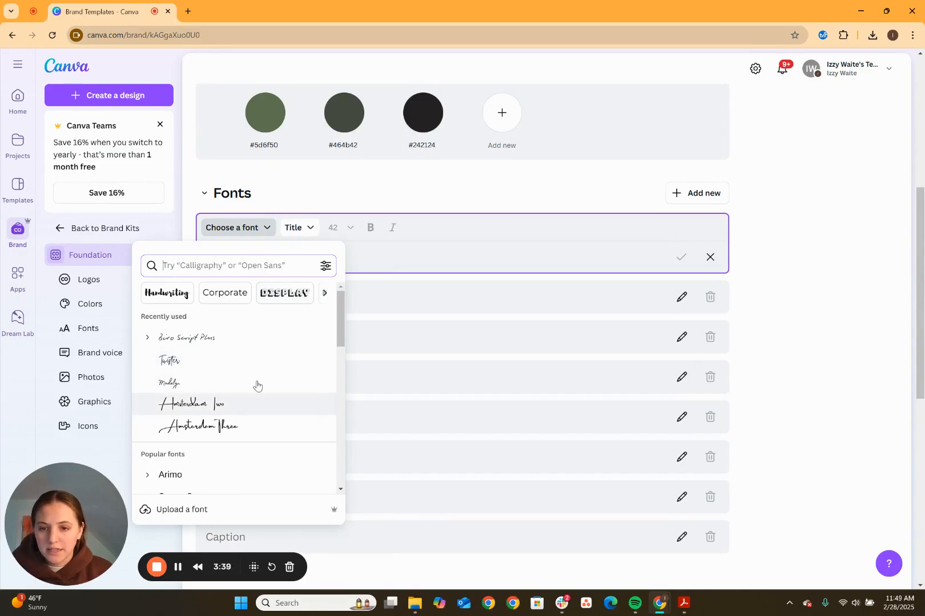
{"action": "scroll", "coordinate": [240, 411], "scroll_direction": "down", "scroll_amount": 3}
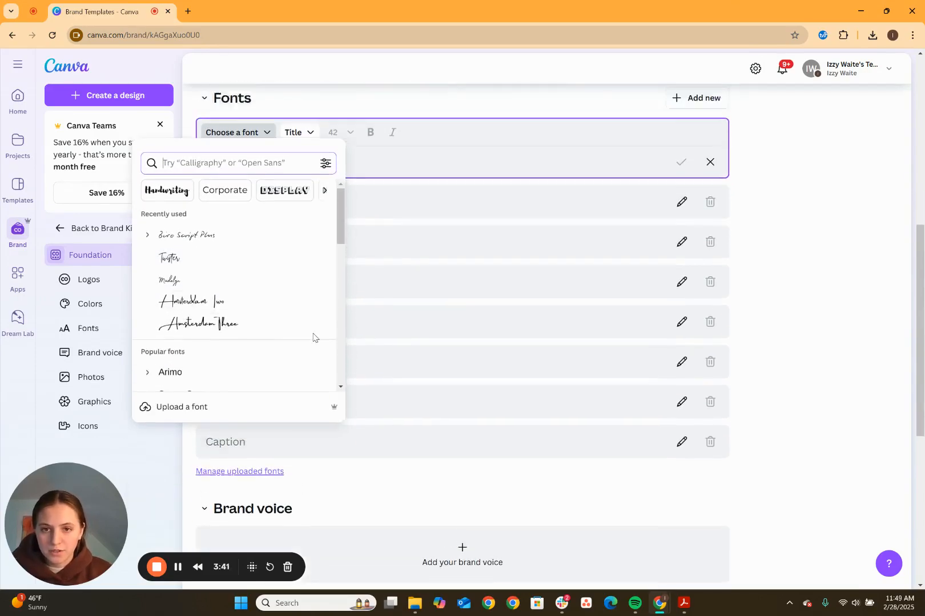
{"action": "scroll", "coordinate": [657, 292], "scroll_direction": "up", "scroll_amount": 3}
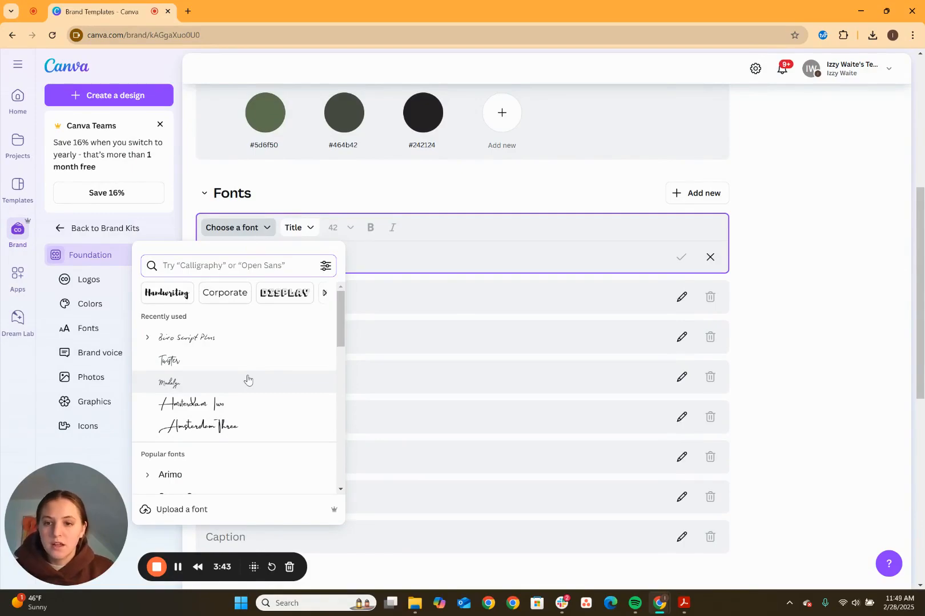
{"action": "left_click", "coordinate": [180, 517]}
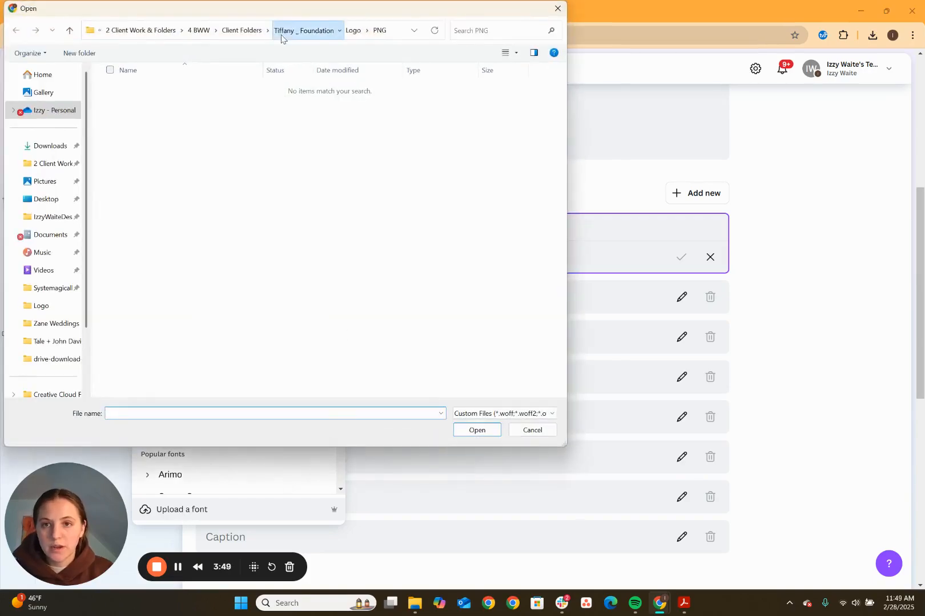
{"action": "left_click", "coordinate": [282, 31]}
{"action": "double_click", "coordinate": [200, 191]}
{"action": "double_click", "coordinate": [161, 91]}
{"action": "left_click", "coordinate": [160, 94]}
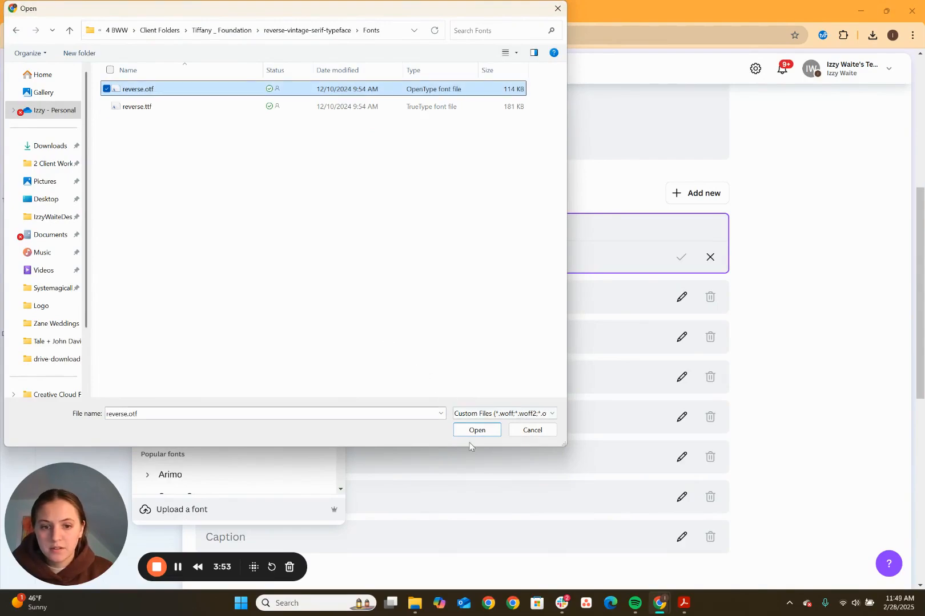
{"action": "left_click", "coordinate": [496, 432]}
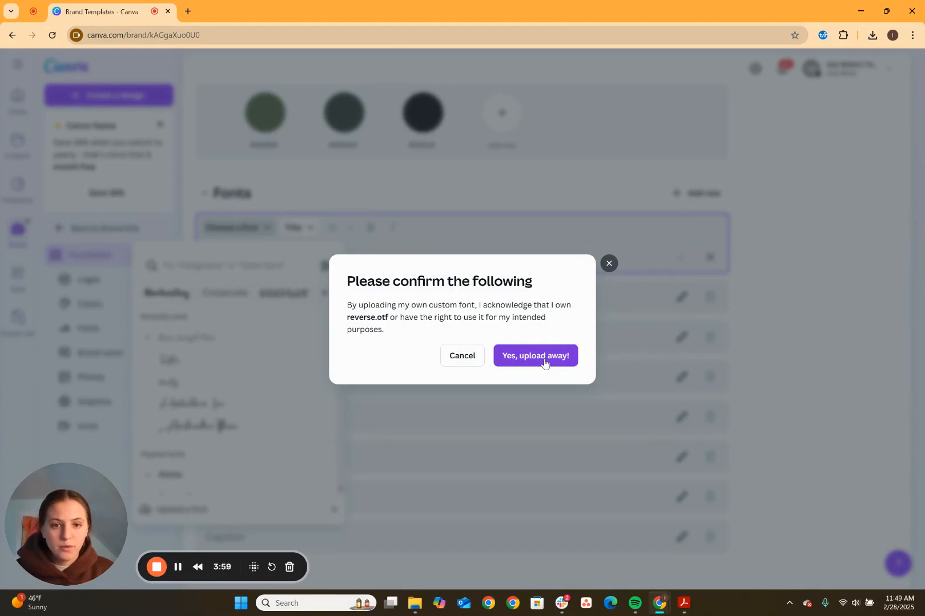
{"action": "left_click", "coordinate": [544, 358]}
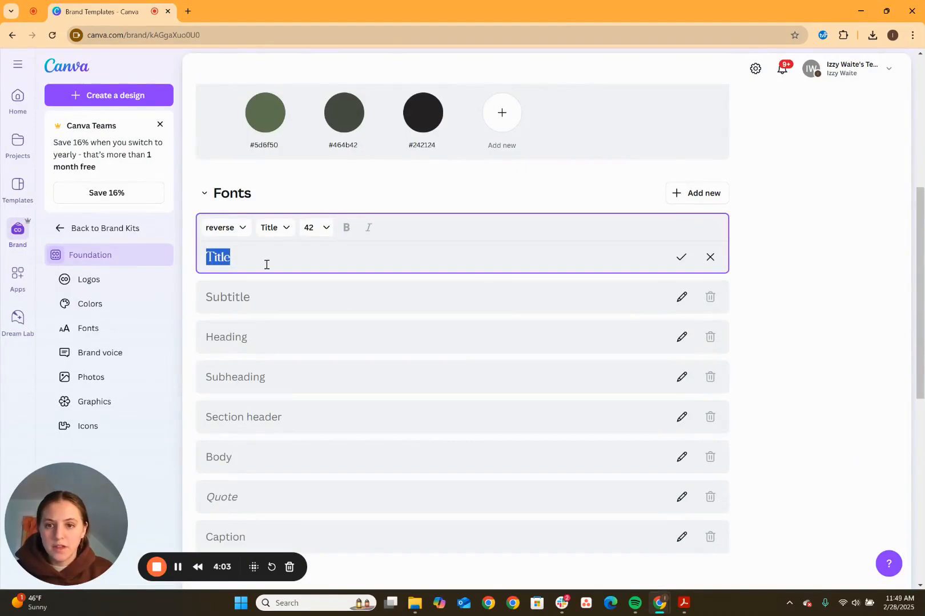
Check the brand board's font guide in Acrobat and set the Title style's font size to 64.
{"action": "left_click", "coordinate": [243, 259]}
{"action": "left_click", "coordinate": [684, 603]}
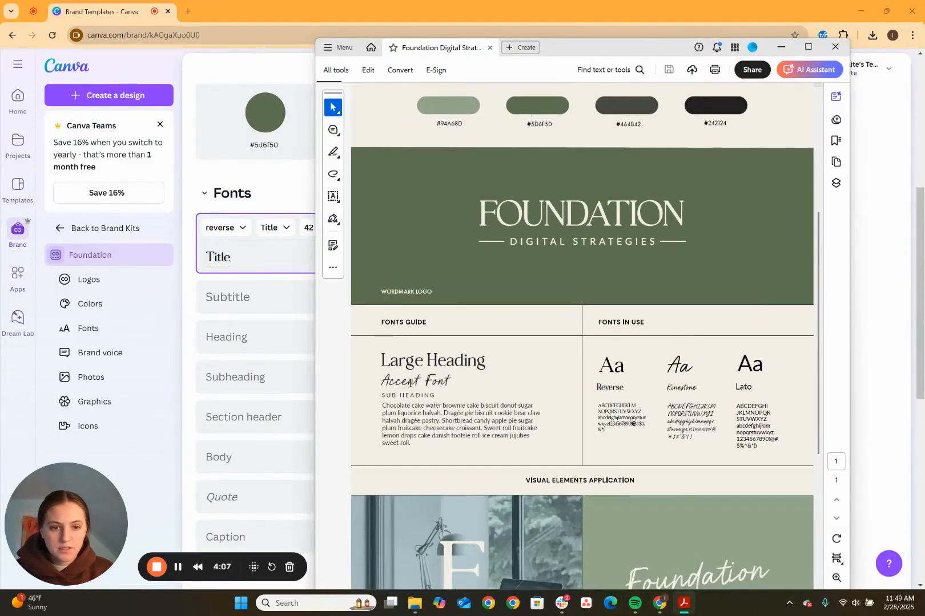
{"action": "left_click", "coordinate": [178, 337]}
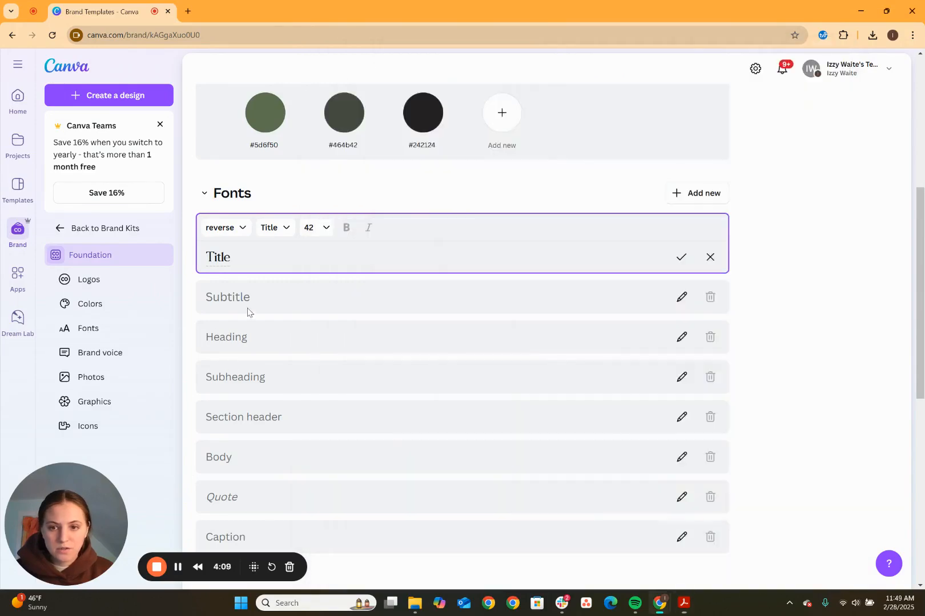
{"action": "left_click", "coordinate": [279, 298]}
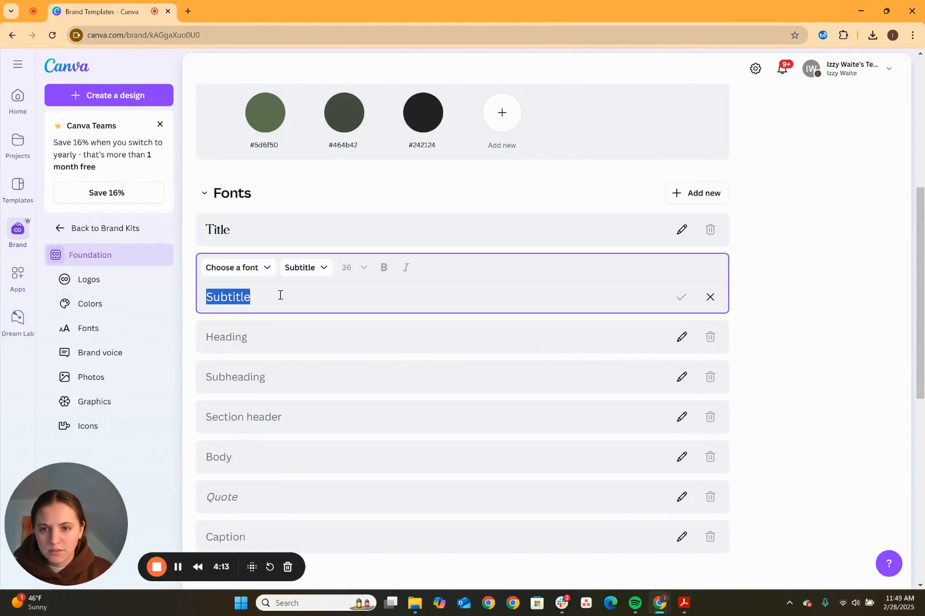
{"action": "left_click", "coordinate": [240, 236]}
{"action": "left_click", "coordinate": [324, 230]}
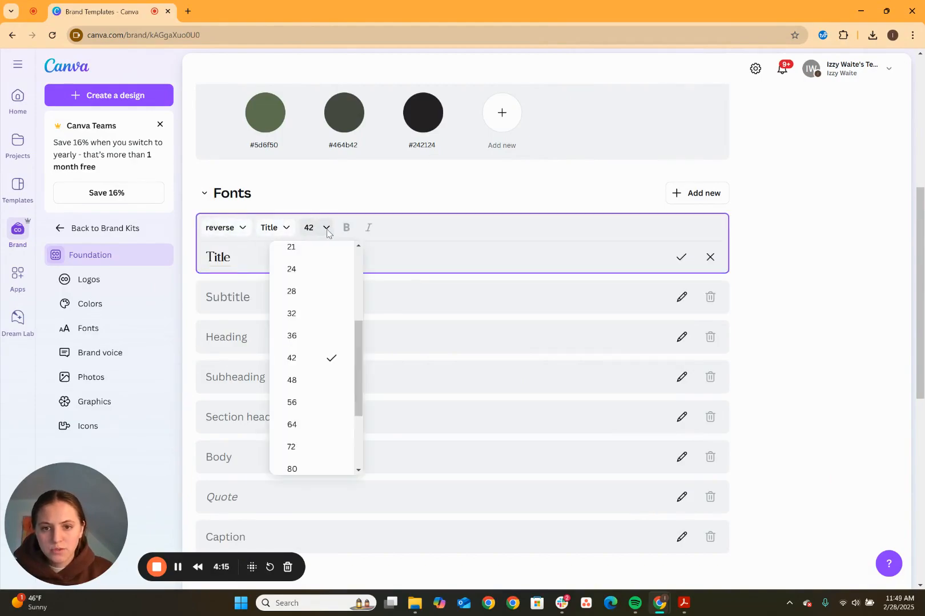
{"action": "left_click", "coordinate": [317, 410]}
{"action": "left_click", "coordinate": [313, 429]}
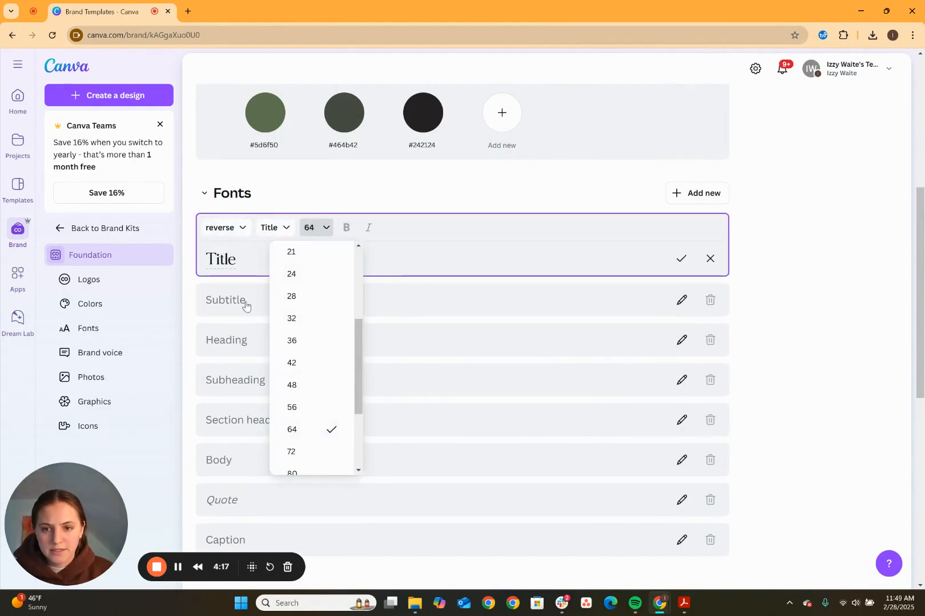
Upload the OpenType file from the client's Kinestone-Handwritten-Font Fonts folder as the Subtitle font, confirming the right to use it.
{"action": "left_click", "coordinate": [244, 299]}
{"action": "left_click", "coordinate": [244, 299]}
{"action": "left_click", "coordinate": [246, 276]}
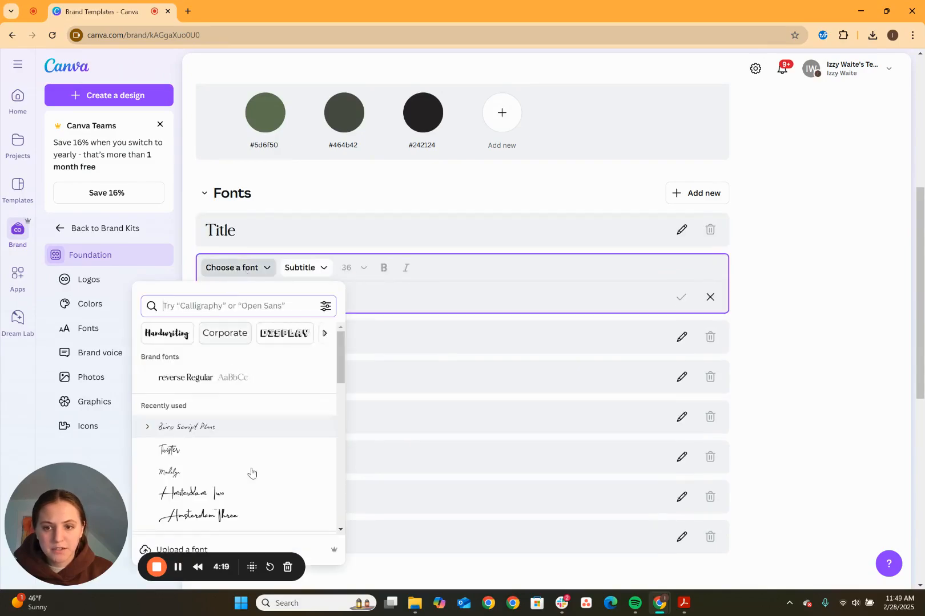
{"action": "left_click", "coordinate": [181, 549]}
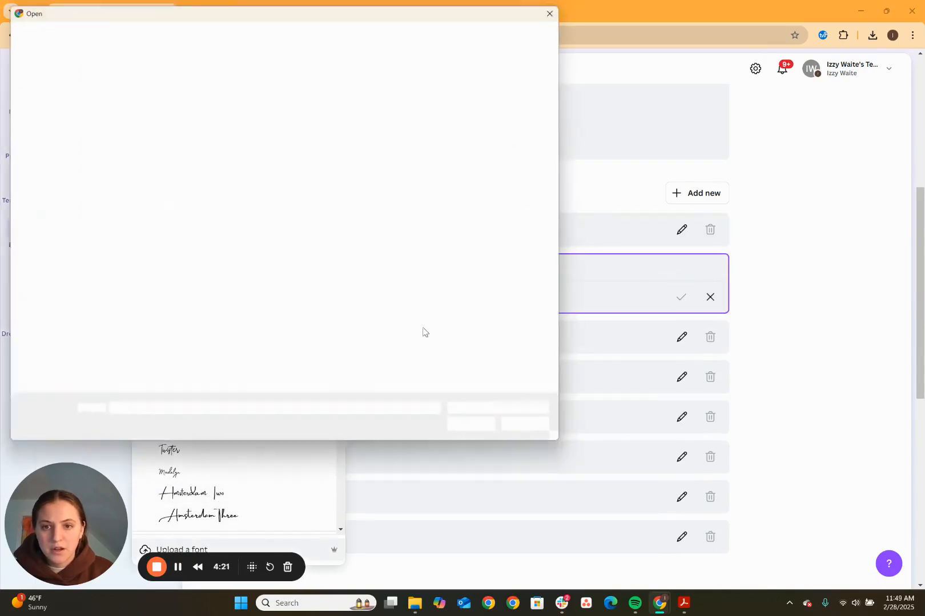
{"action": "left_click", "coordinate": [228, 32]}
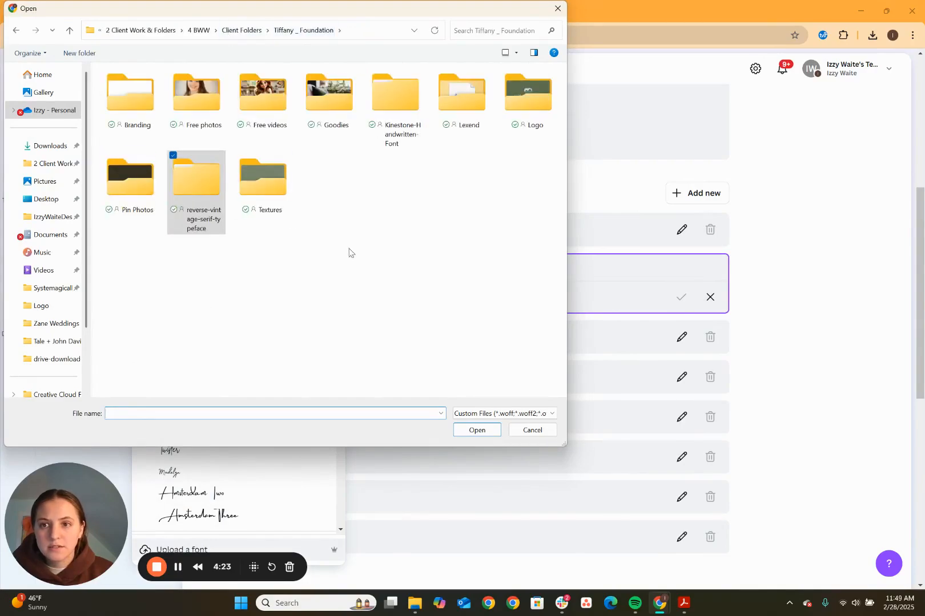
{"action": "double_click", "coordinate": [395, 99]}
{"action": "left_click", "coordinate": [157, 92]}
{"action": "double_click", "coordinate": [157, 92]}
{"action": "left_click", "coordinate": [158, 90]}
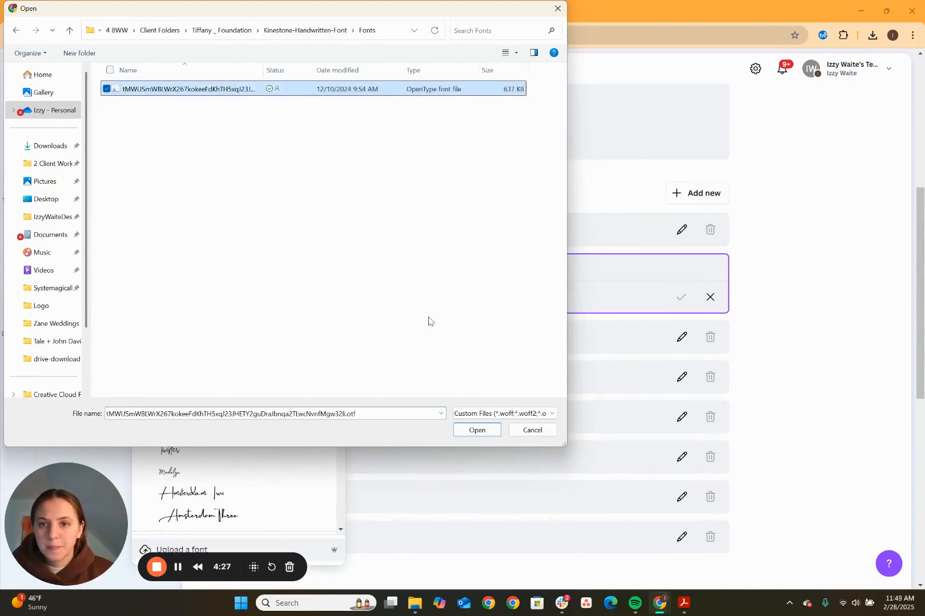
{"action": "left_click", "coordinate": [477, 429]}
{"action": "left_click", "coordinate": [543, 365]}
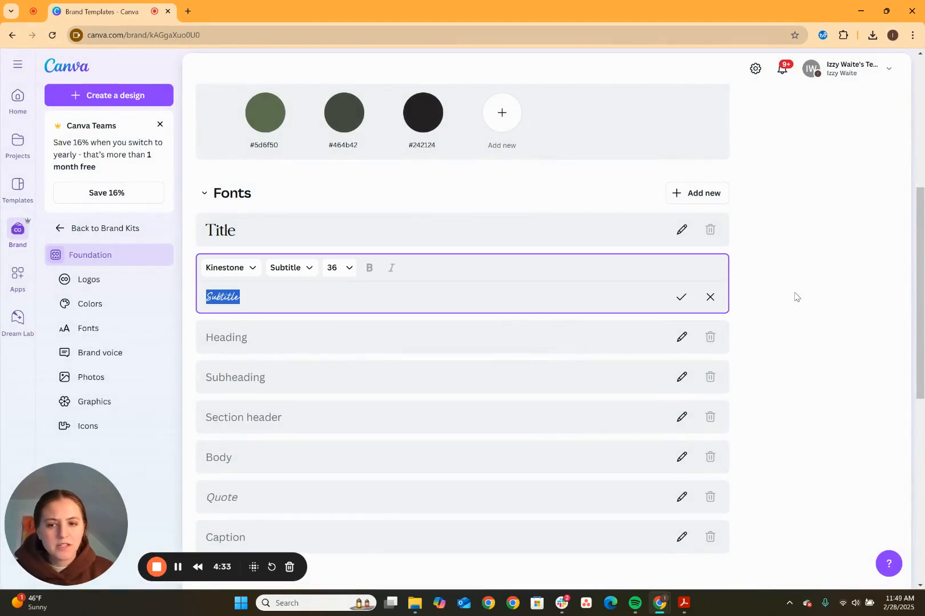
Set the Subtitle style's font size to 56.
{"action": "left_click", "coordinate": [349, 269]}
{"action": "left_click", "coordinate": [335, 450]}
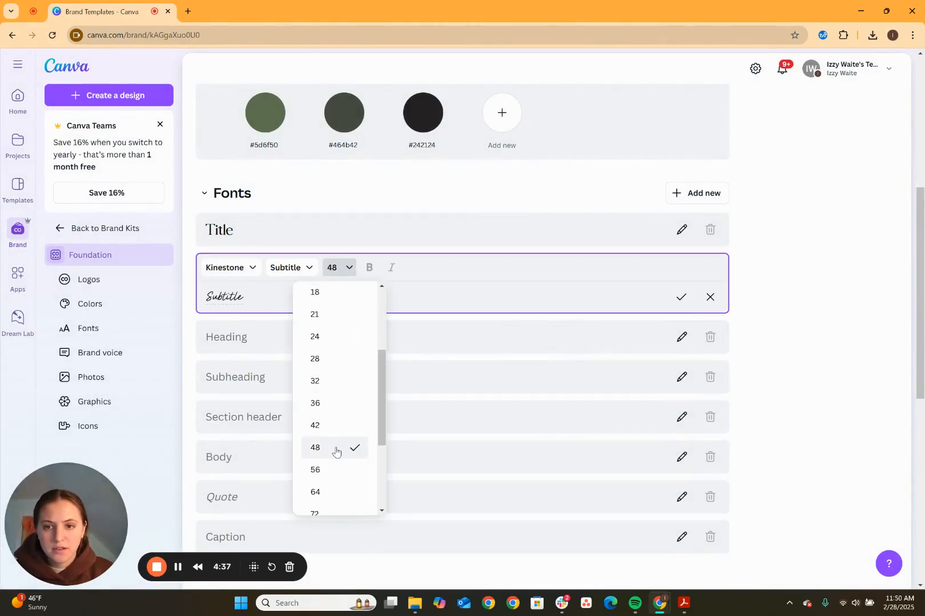
{"action": "left_click", "coordinate": [331, 465]}
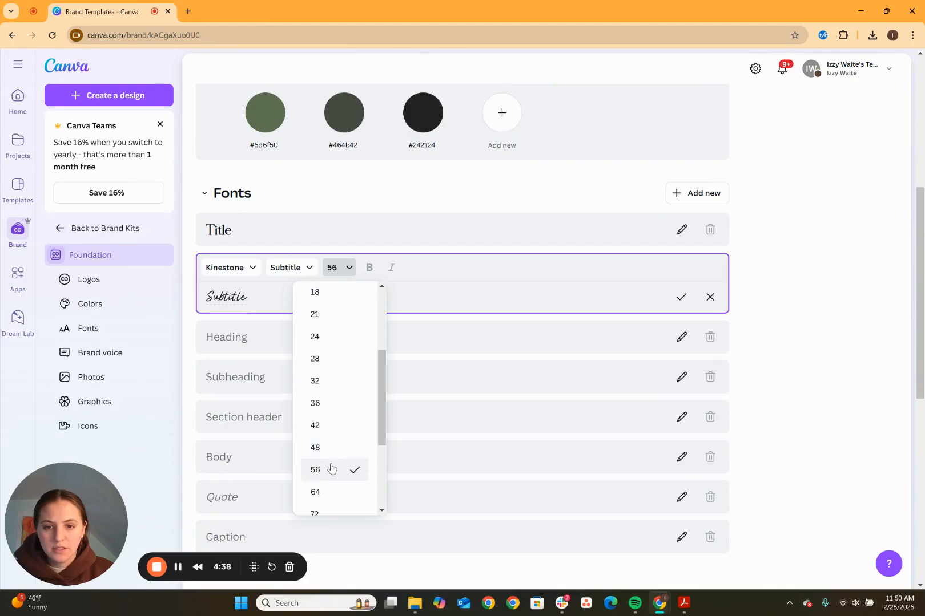
Set the Title style's font size to 80.
{"action": "left_click", "coordinate": [254, 233]}
{"action": "left_click", "coordinate": [323, 231]}
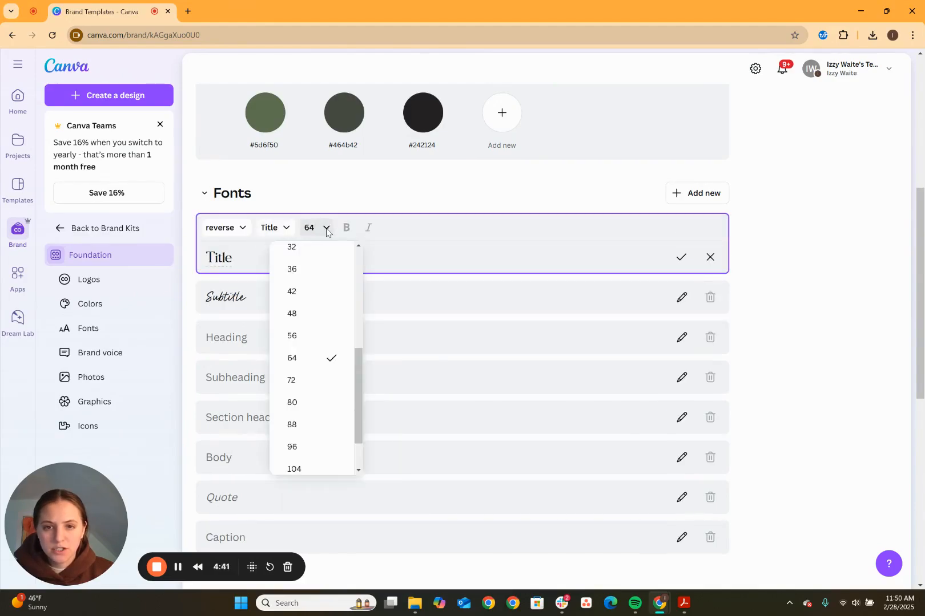
{"action": "left_click", "coordinate": [305, 408]}
Compare with the brand board's font guide in Acrobat and set the Subtitle style's font size to 64.
{"action": "left_click", "coordinate": [683, 603]}
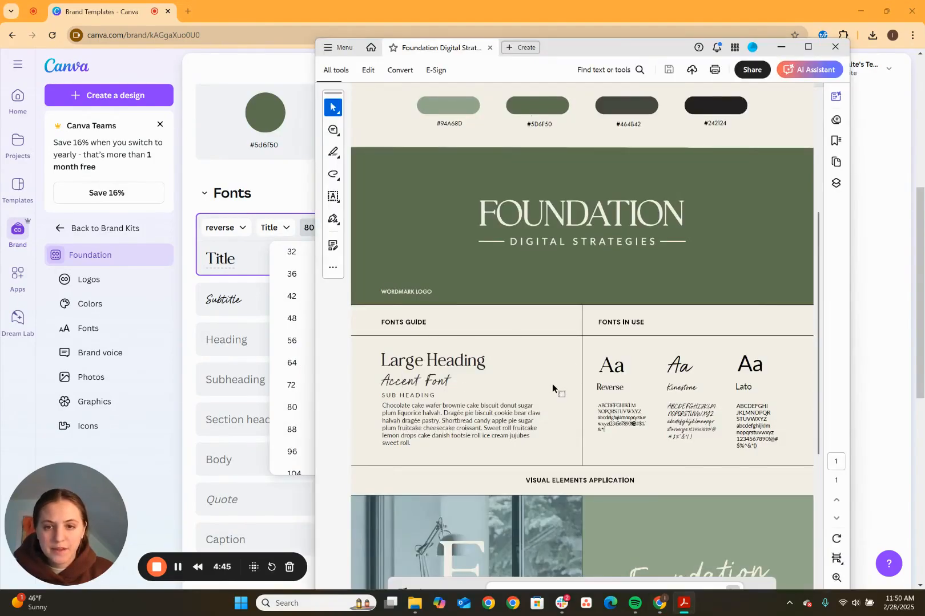
{"action": "left_click", "coordinate": [240, 300]}
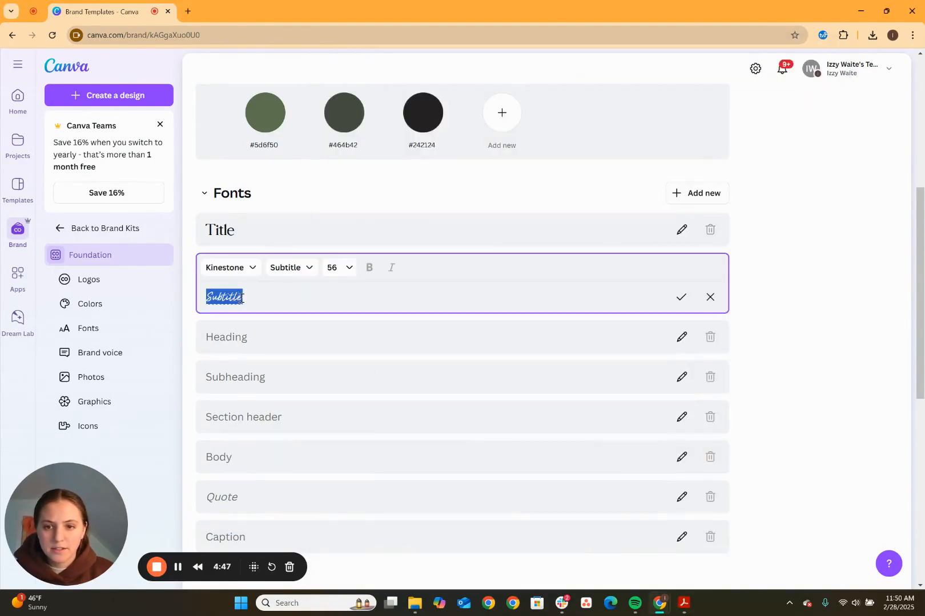
{"action": "left_click", "coordinate": [343, 268]}
{"action": "left_click", "coordinate": [342, 425]}
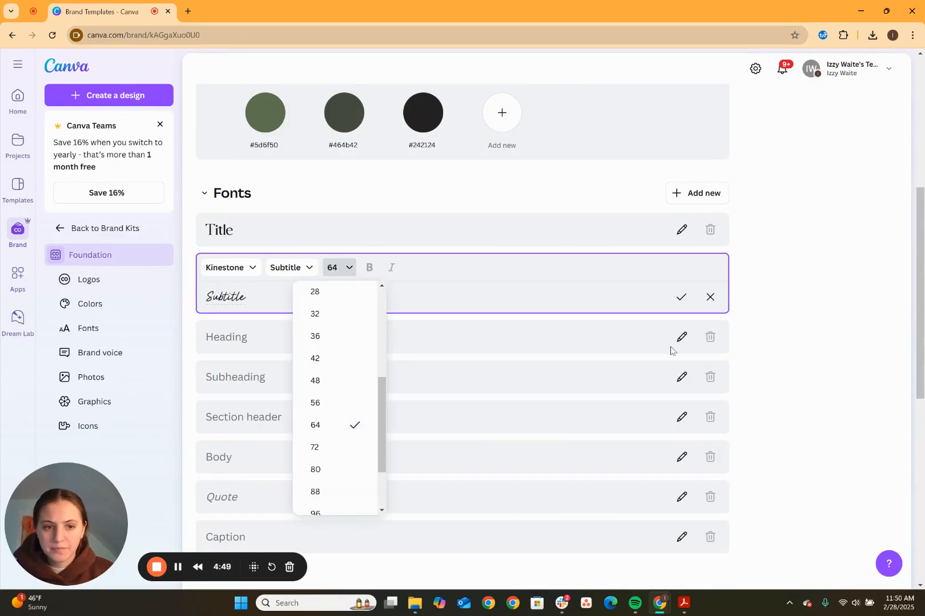
Check the brand board's font guide in Acrobat and set the Heading style's font to Lato in the Brand Kit.
{"action": "left_click", "coordinate": [684, 604]}
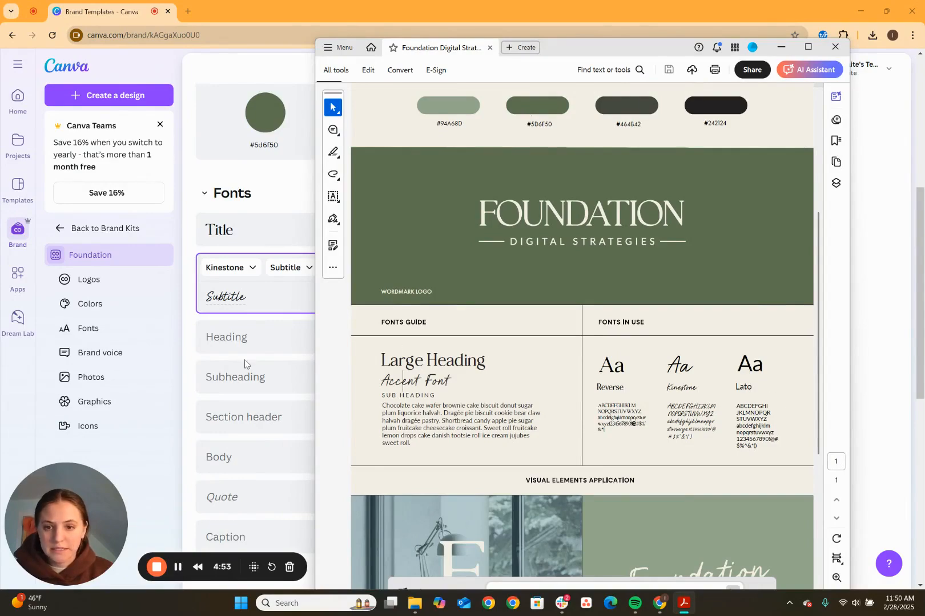
{"action": "left_click", "coordinate": [253, 344]}
{"action": "left_click", "coordinate": [267, 312]}
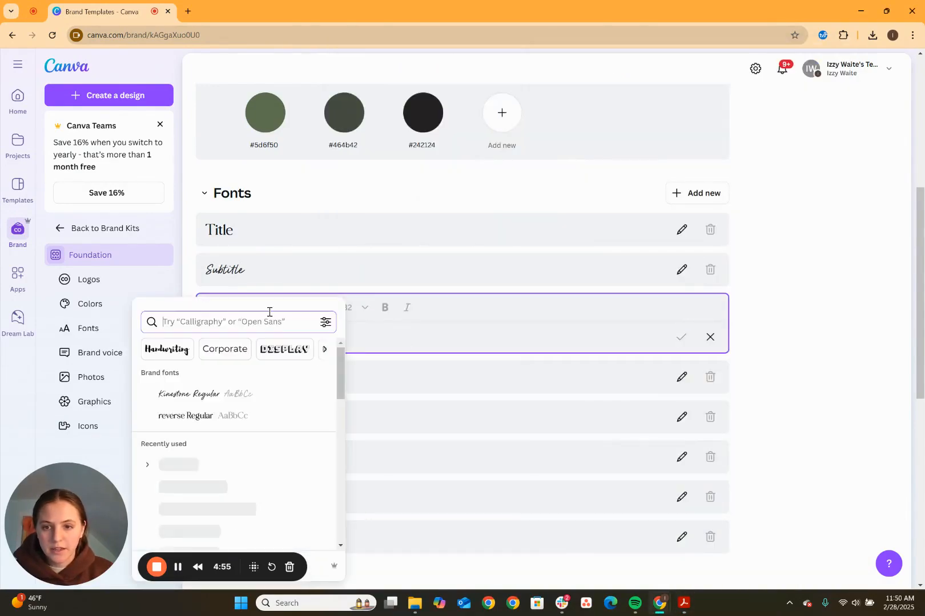
{"action": "type", "text": "lato"}
{"action": "key", "text": "Return"}
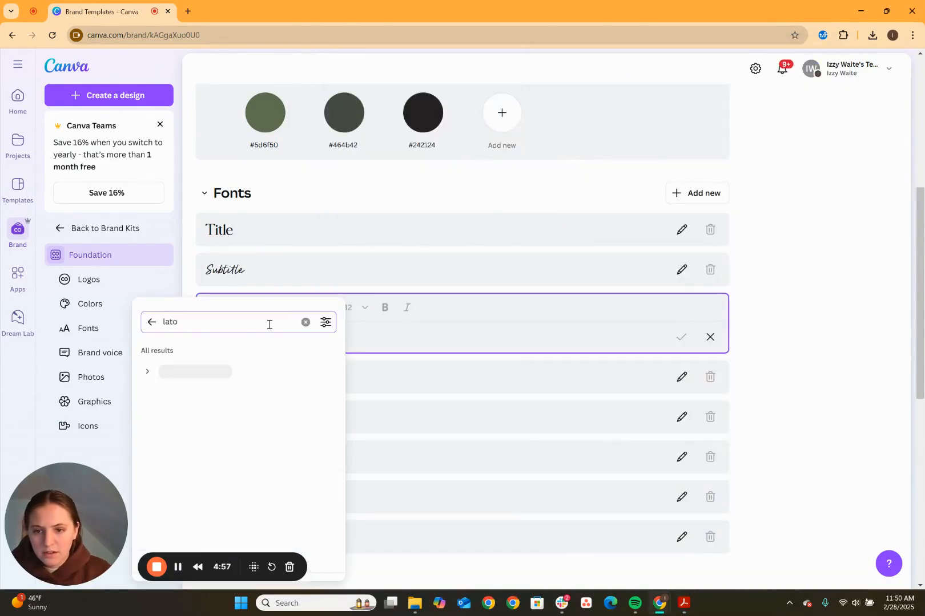
{"action": "left_click", "coordinate": [185, 372]}
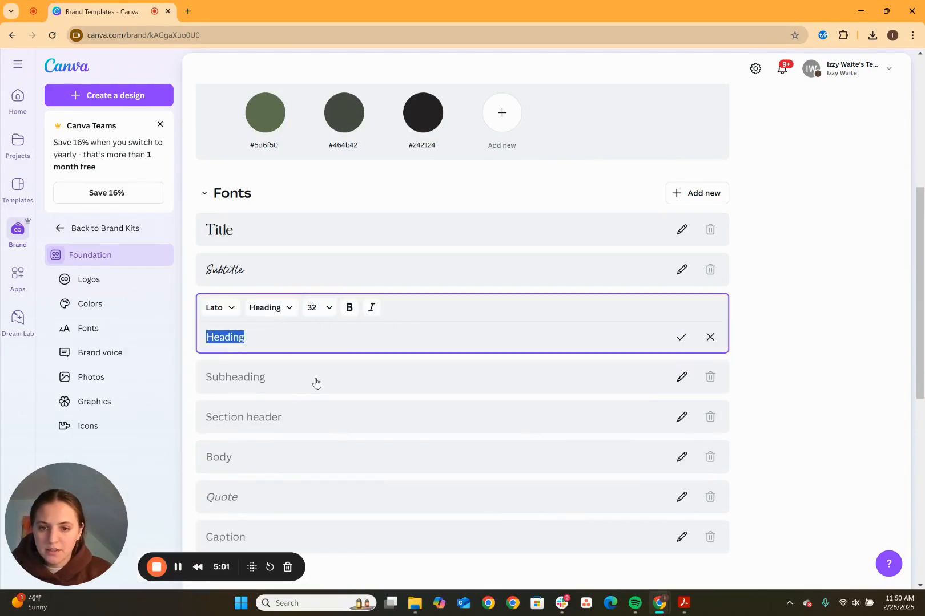
Set the Body style's font to Lato.
{"action": "left_click", "coordinate": [260, 466]}
{"action": "left_click", "coordinate": [243, 428]}
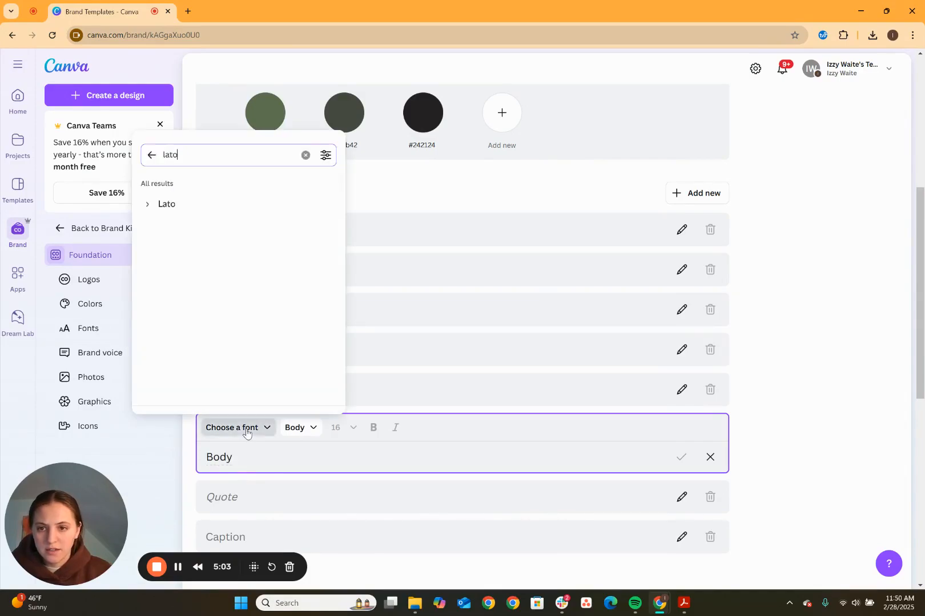
{"action": "left_click", "coordinate": [170, 205]}
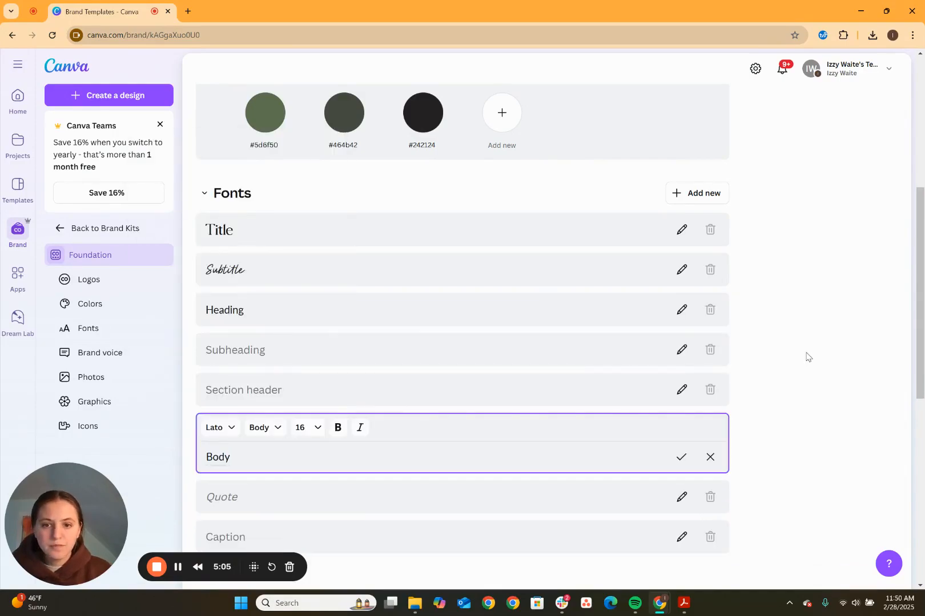
Set the Heading style's font size to 21.
{"action": "left_click", "coordinate": [244, 318]}
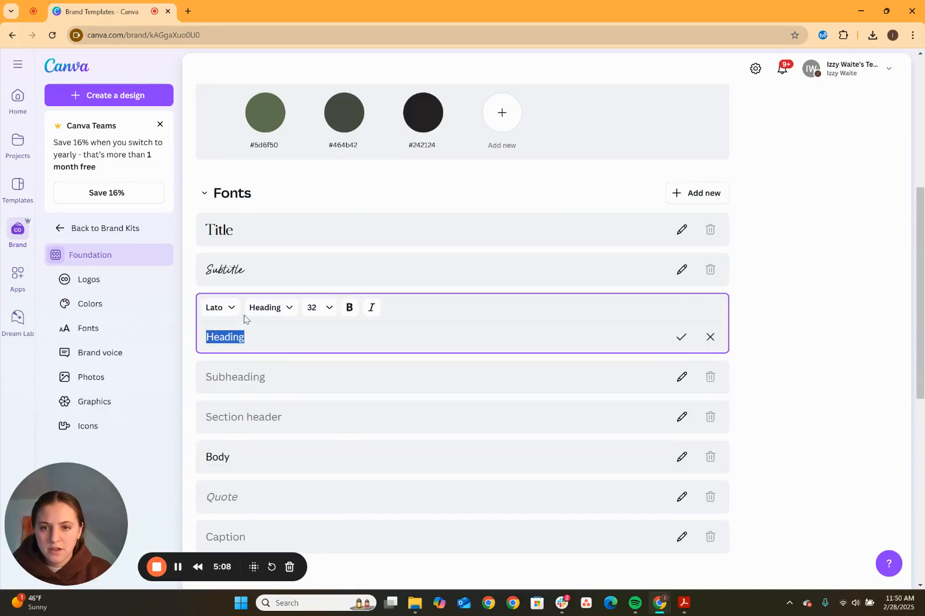
{"action": "left_click", "coordinate": [326, 311]}
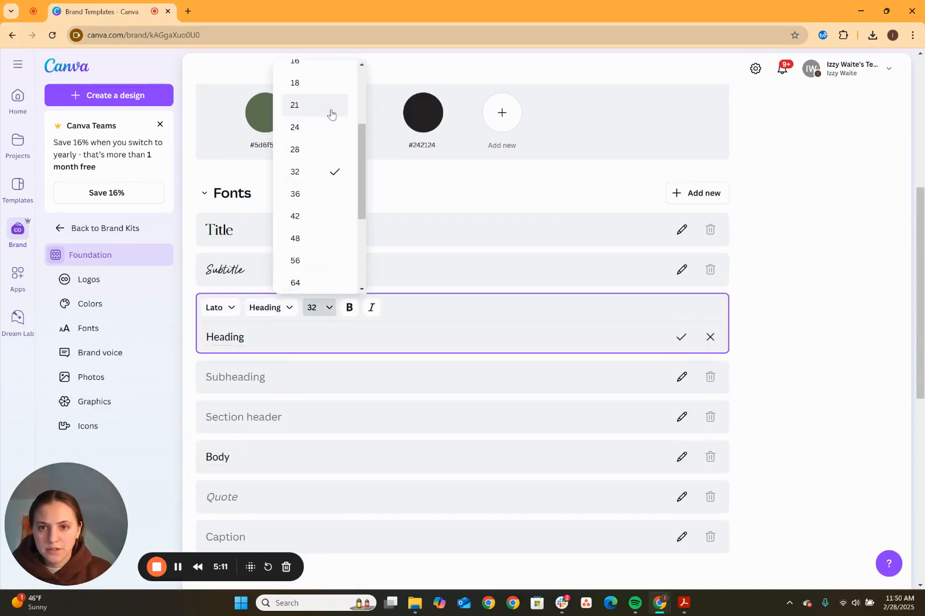
{"action": "left_click", "coordinate": [472, 343]}
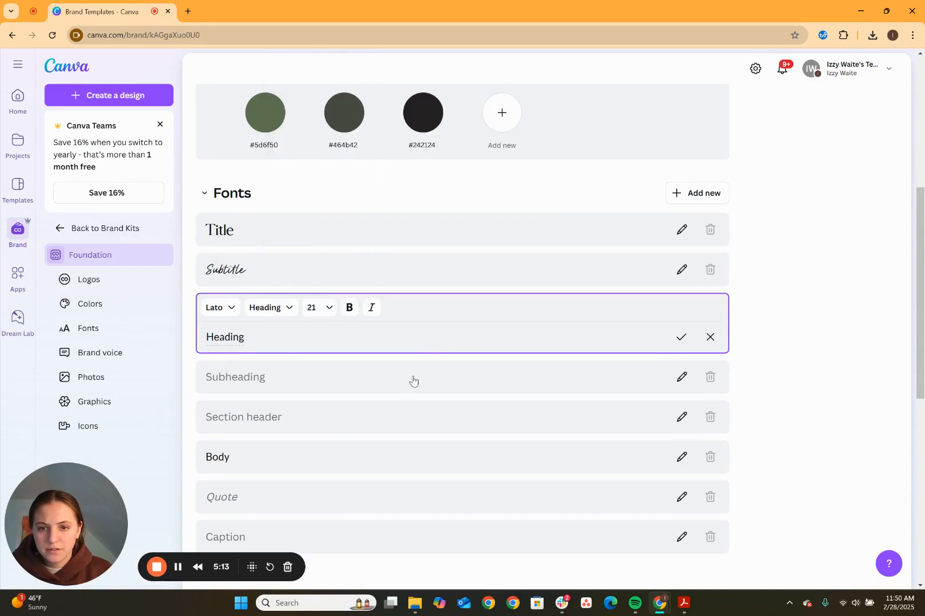
Set the Body style's font size to 12.
{"action": "left_click", "coordinate": [276, 473]}
{"action": "left_click", "coordinate": [316, 430]}
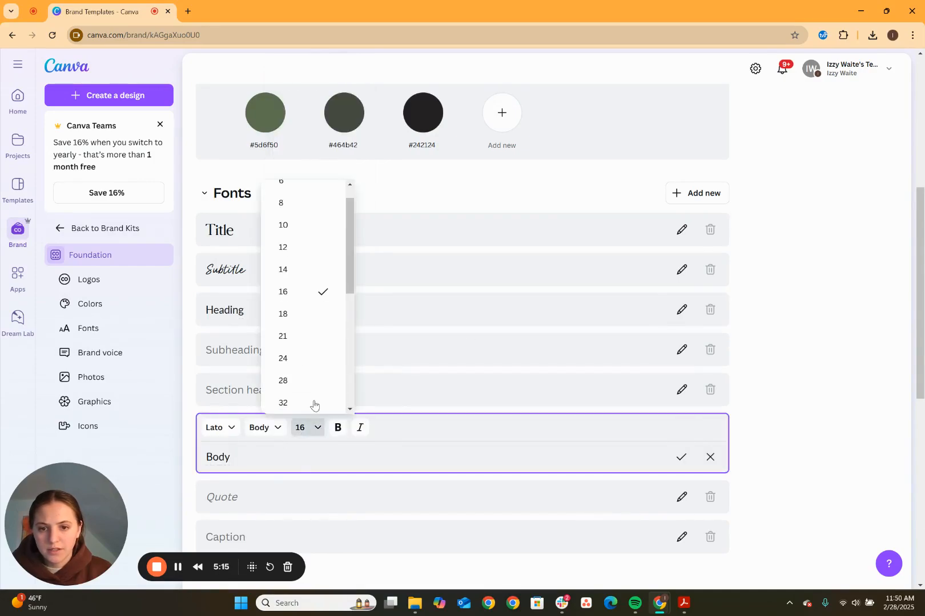
{"action": "left_click", "coordinate": [307, 257]}
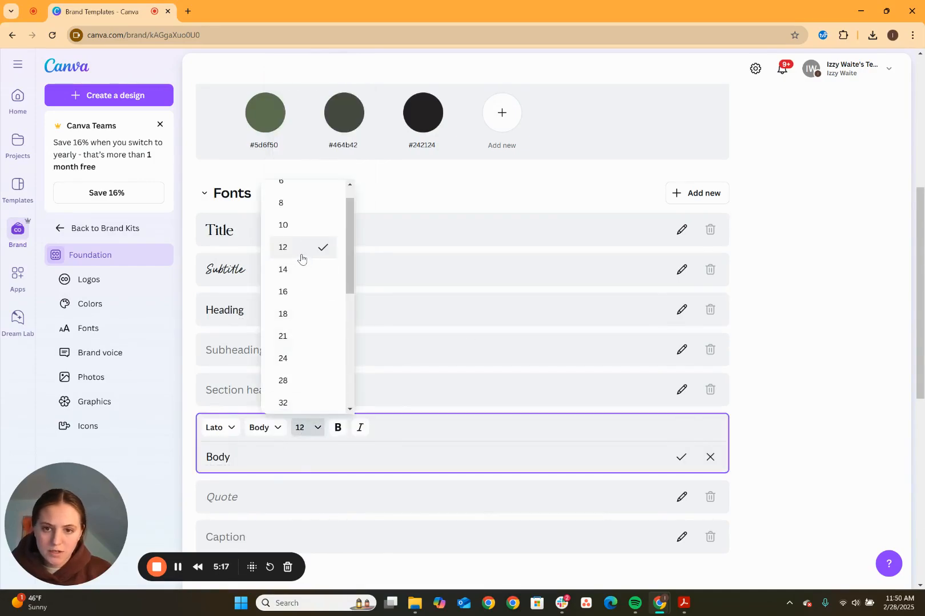
{"action": "left_click", "coordinate": [809, 469]}
Upload 2iKcHphej79.png, 6fdcdd5dfcbba1a2.png and three kaboompics home-office desk photos from the client's Free photos folder as brand photos.
{"action": "scroll", "coordinate": [808, 469], "scroll_direction": "down", "scroll_amount": 1}
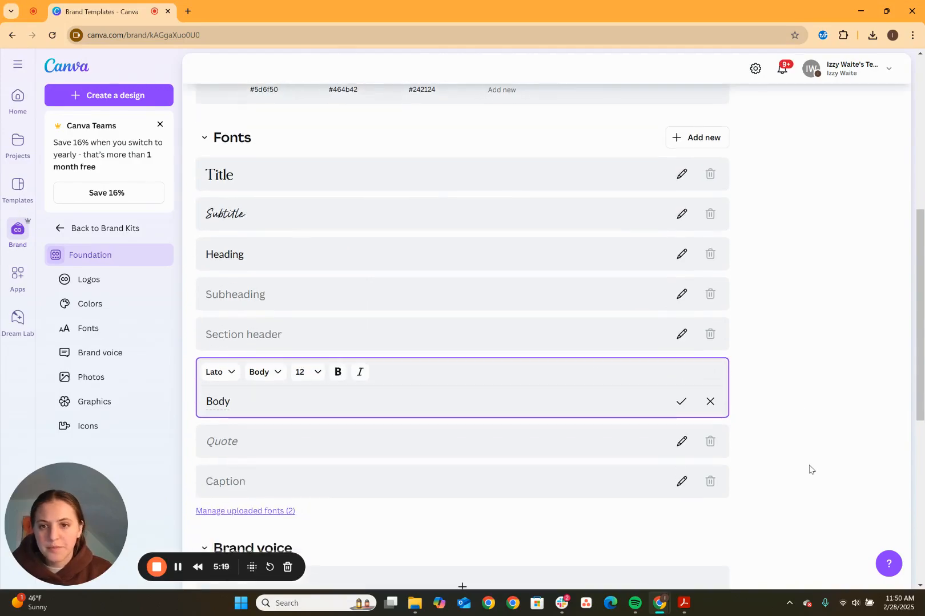
{"action": "scroll", "coordinate": [502, 423], "scroll_direction": "down", "scroll_amount": 4}
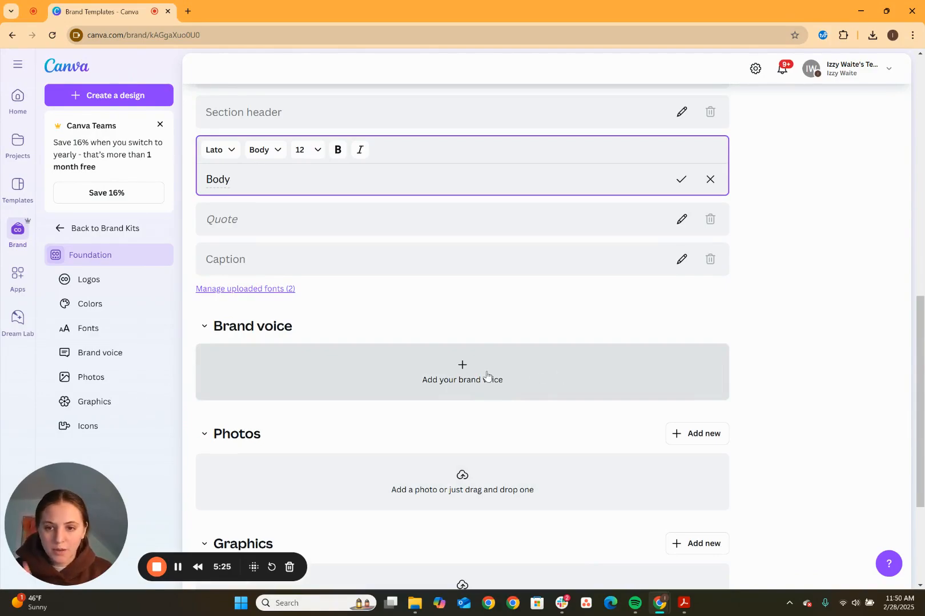
{"action": "scroll", "coordinate": [516, 375], "scroll_direction": "down", "scroll_amount": 1}
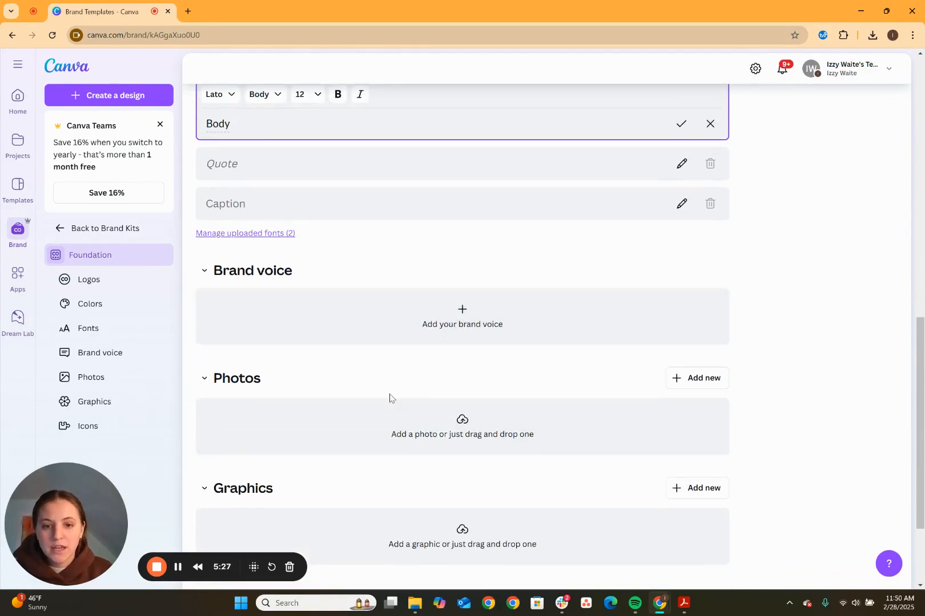
{"action": "left_click", "coordinate": [497, 437]}
{"action": "left_click", "coordinate": [226, 30]}
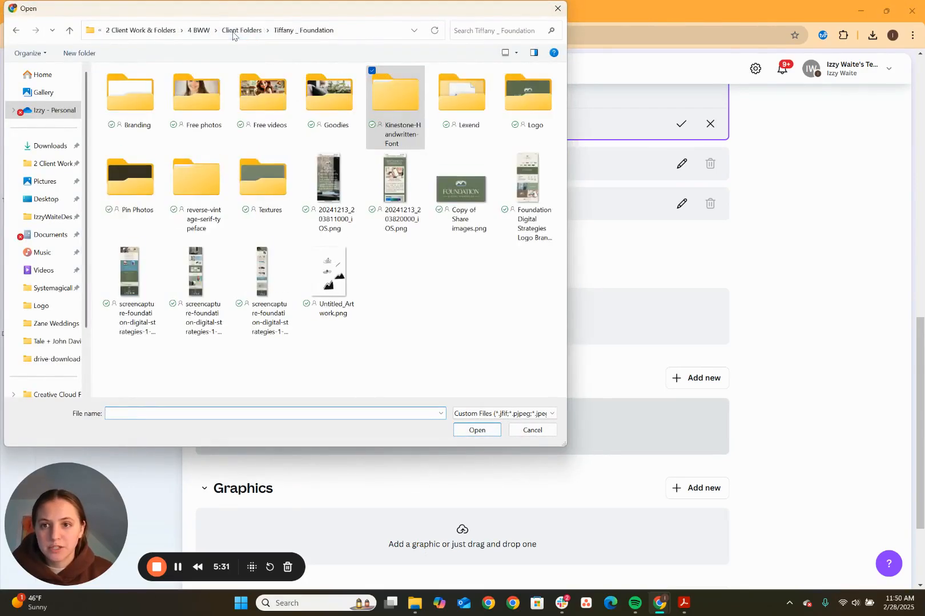
{"action": "double_click", "coordinate": [212, 88]}
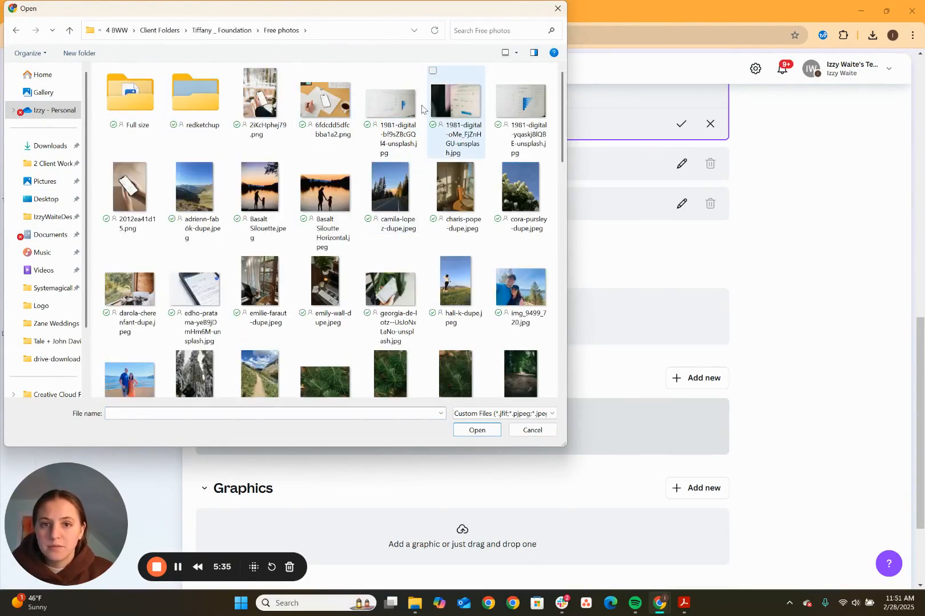
{"action": "left_click", "coordinate": [237, 72]}
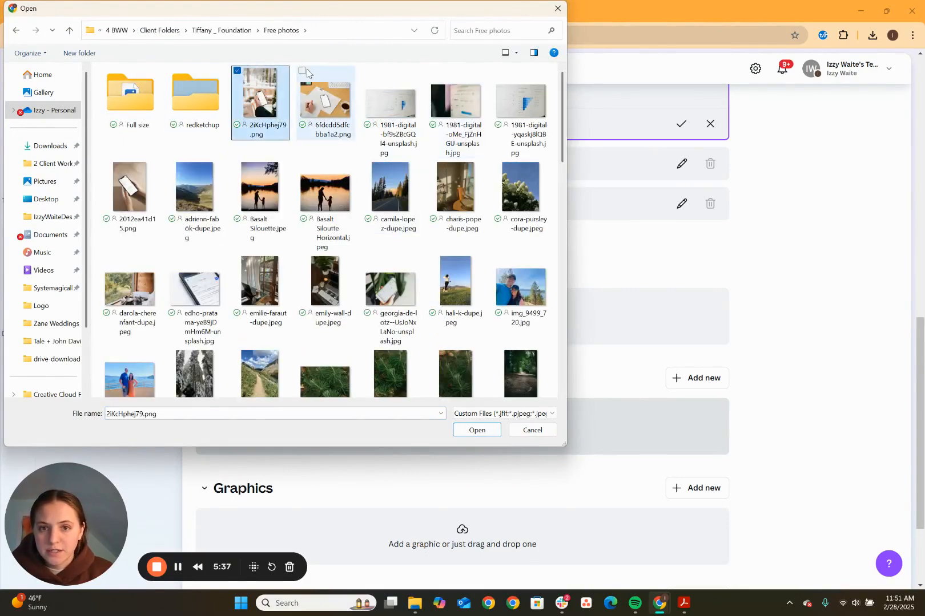
{"action": "left_click", "coordinate": [302, 71]}
{"action": "scroll", "coordinate": [392, 291], "scroll_direction": "down", "scroll_amount": 5}
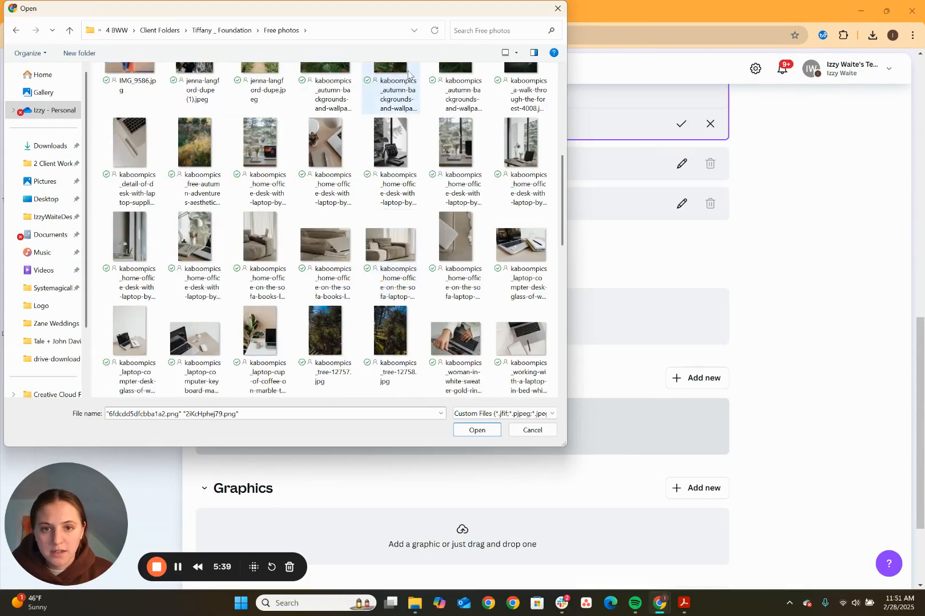
{"action": "left_click", "coordinate": [434, 121]}
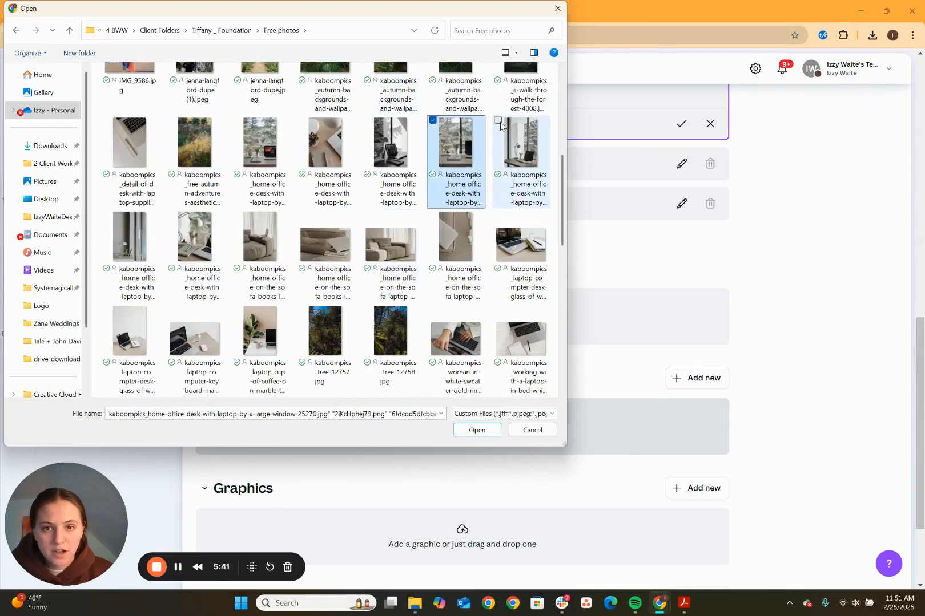
{"action": "left_click", "coordinate": [500, 123]}
{"action": "left_click", "coordinate": [367, 121]}
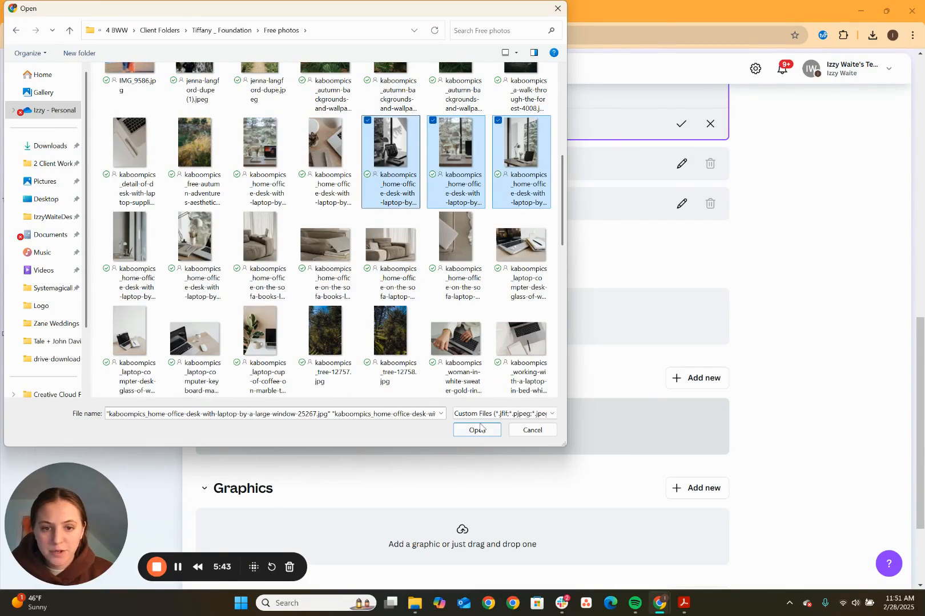
{"action": "left_click", "coordinate": [477, 430]}
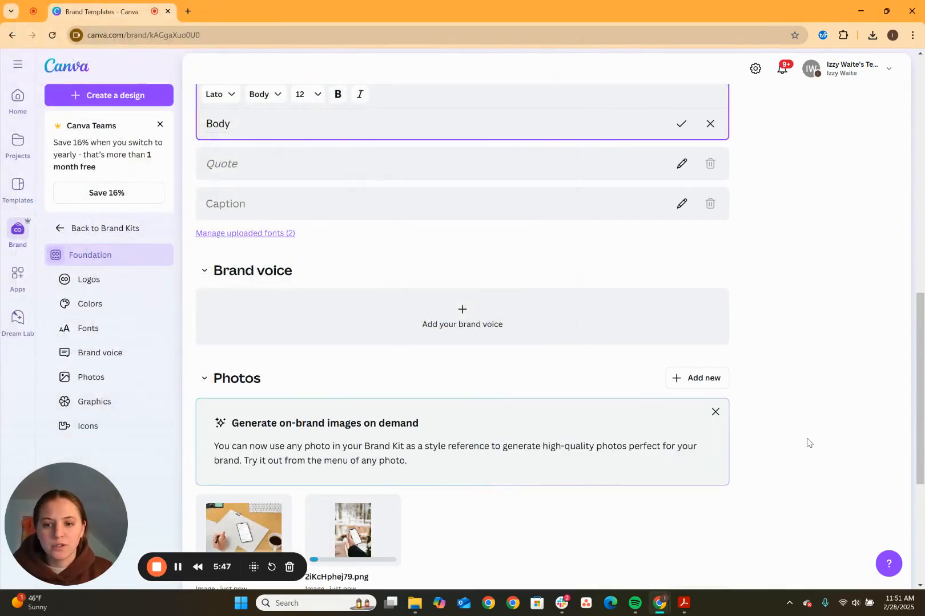
Upload papers-01, papers2-05, papers-03, papers-04 and papers-05 from the client's Textures folder as brand graphics.
{"action": "scroll", "coordinate": [794, 411], "scroll_direction": "down", "scroll_amount": 5}
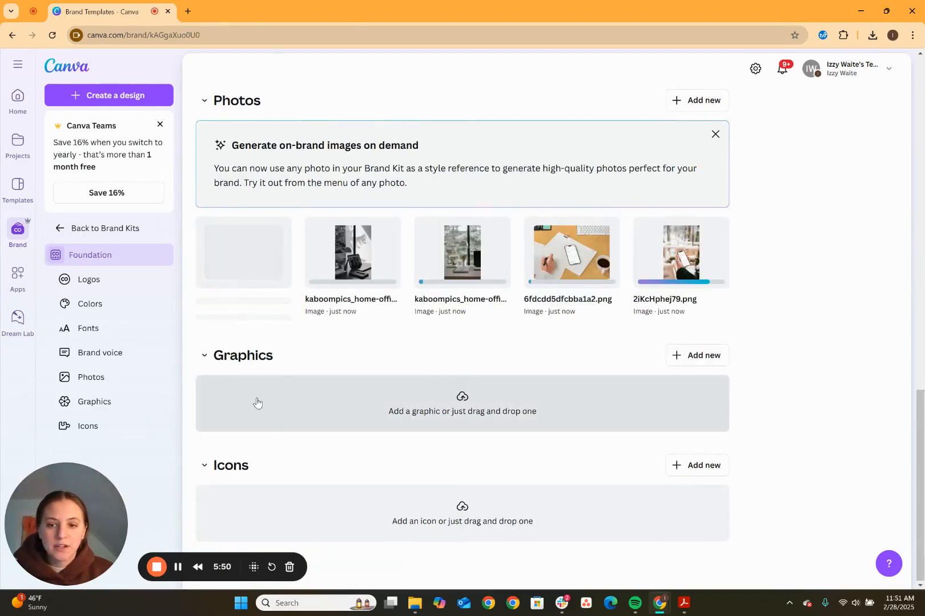
{"action": "left_click", "coordinate": [464, 409]}
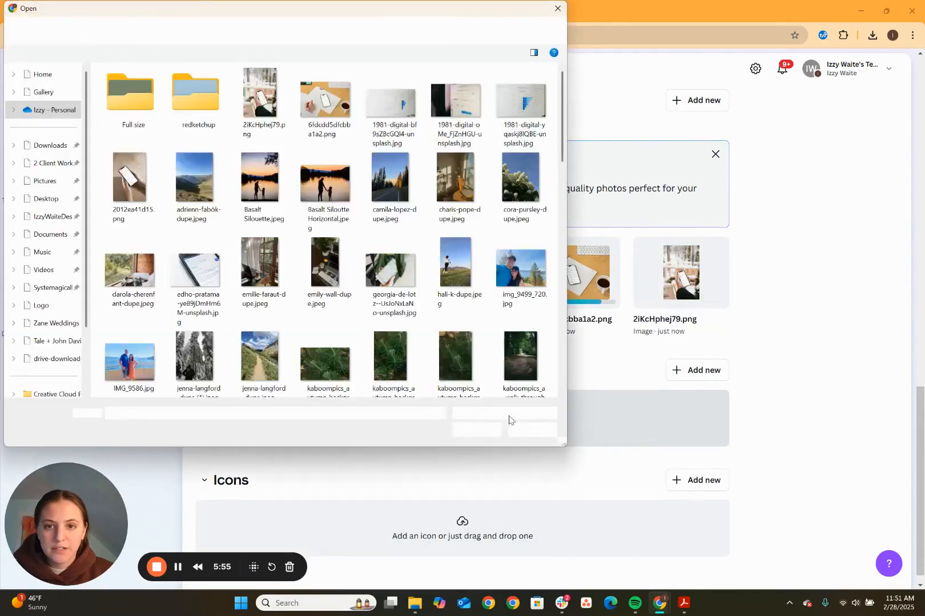
{"action": "left_click", "coordinate": [237, 31]}
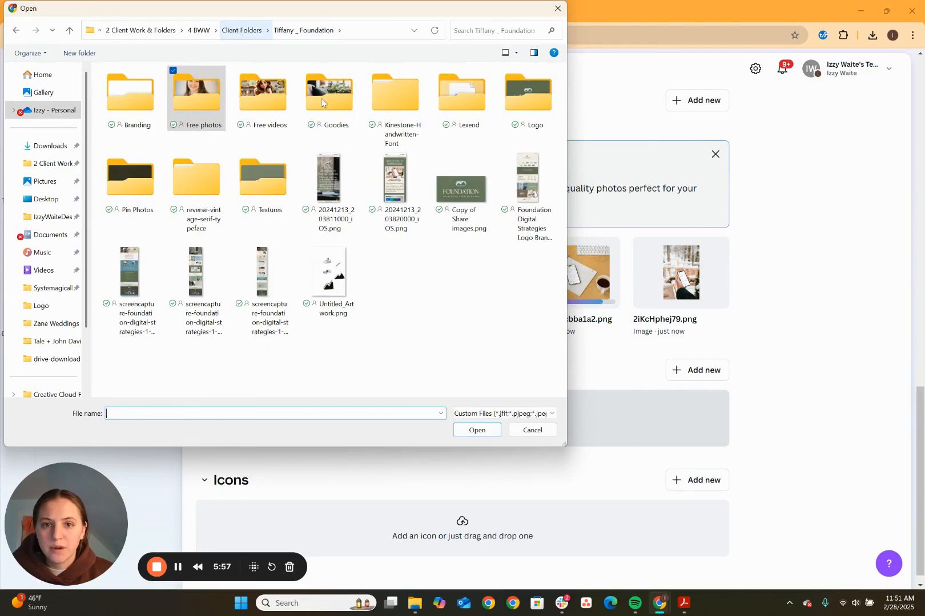
{"action": "double_click", "coordinate": [268, 188]}
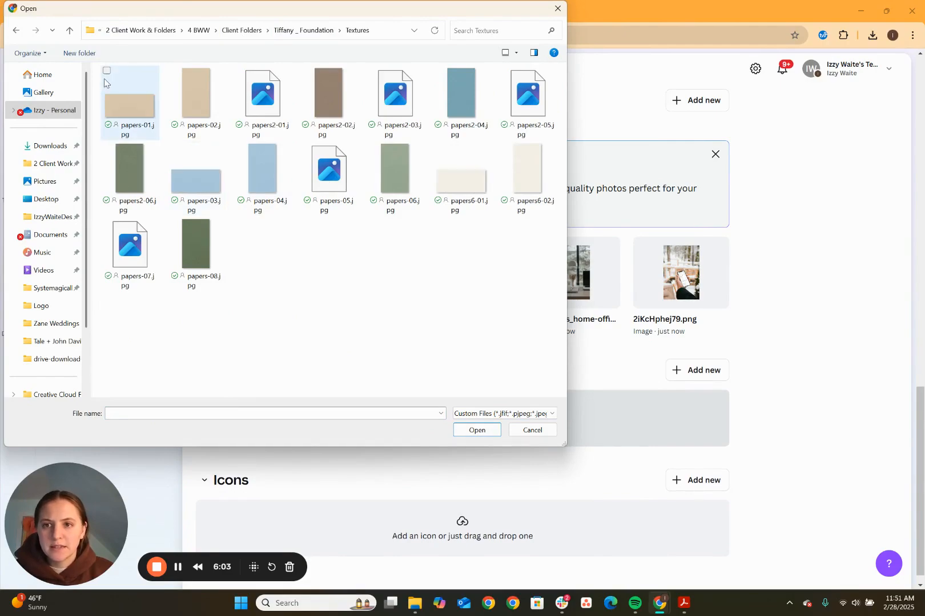
{"action": "left_click", "coordinate": [129, 98]}
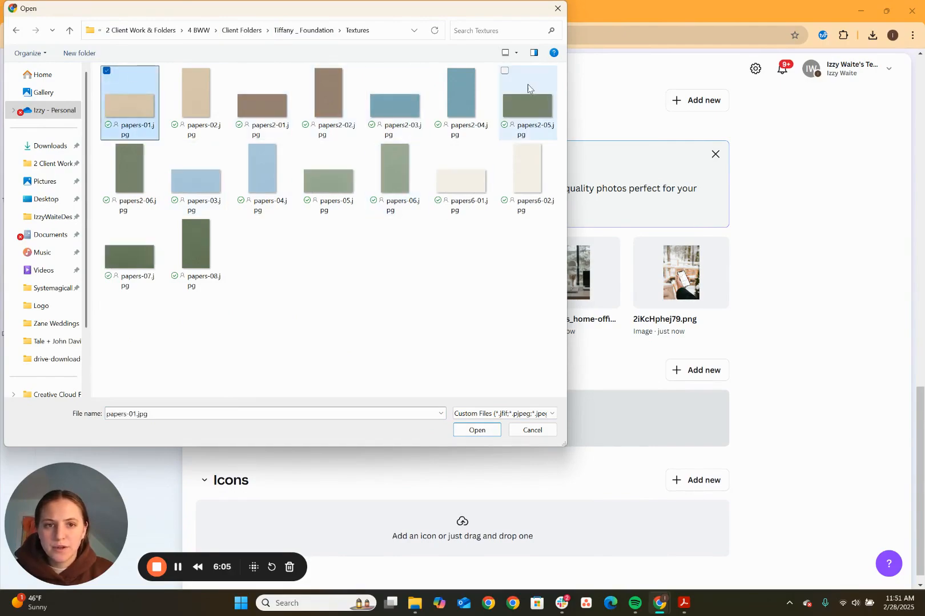
{"action": "left_click", "coordinate": [504, 72]}
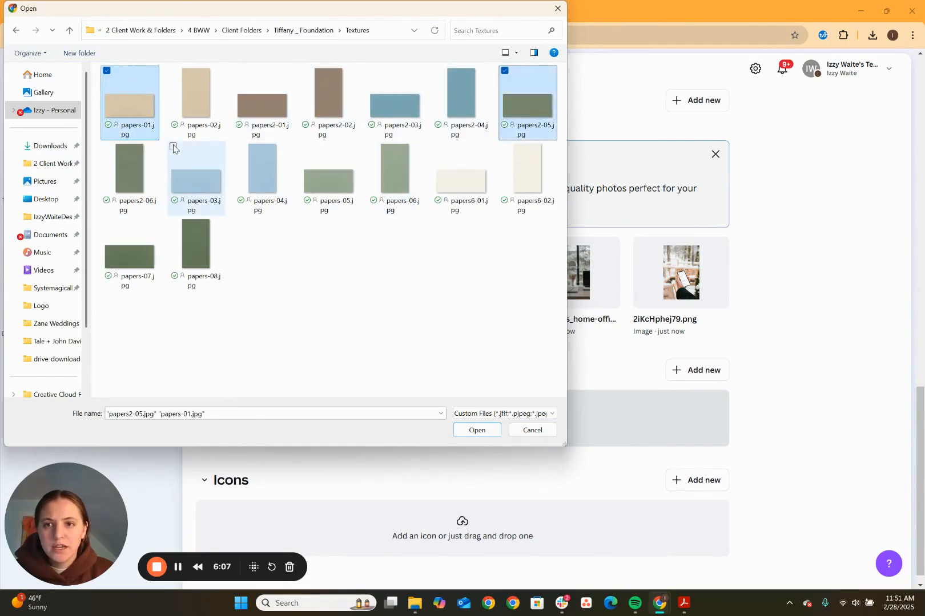
{"action": "left_click", "coordinate": [173, 147]}
{"action": "left_click", "coordinate": [239, 147]}
{"action": "left_click", "coordinate": [306, 147]}
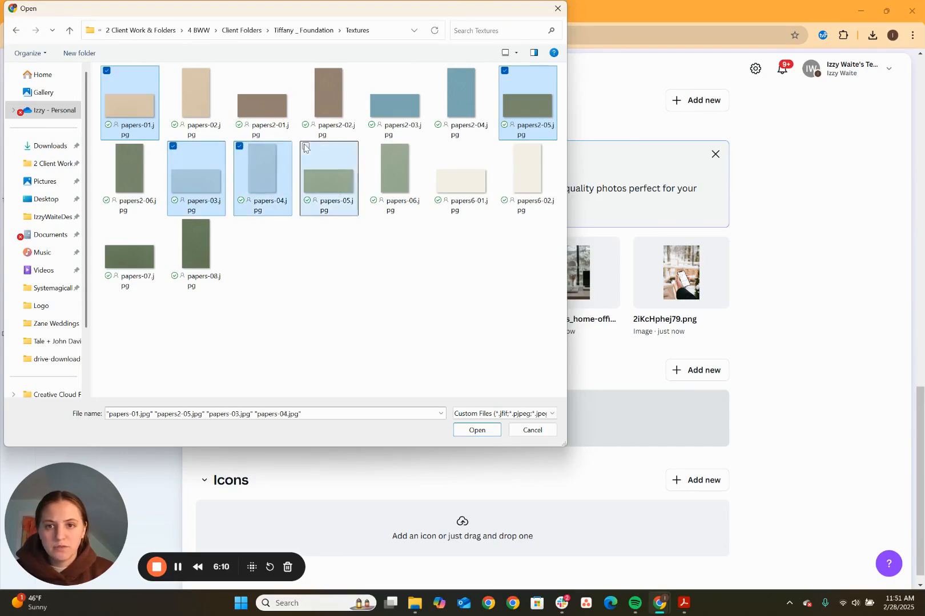
{"action": "left_click", "coordinate": [476, 431]}
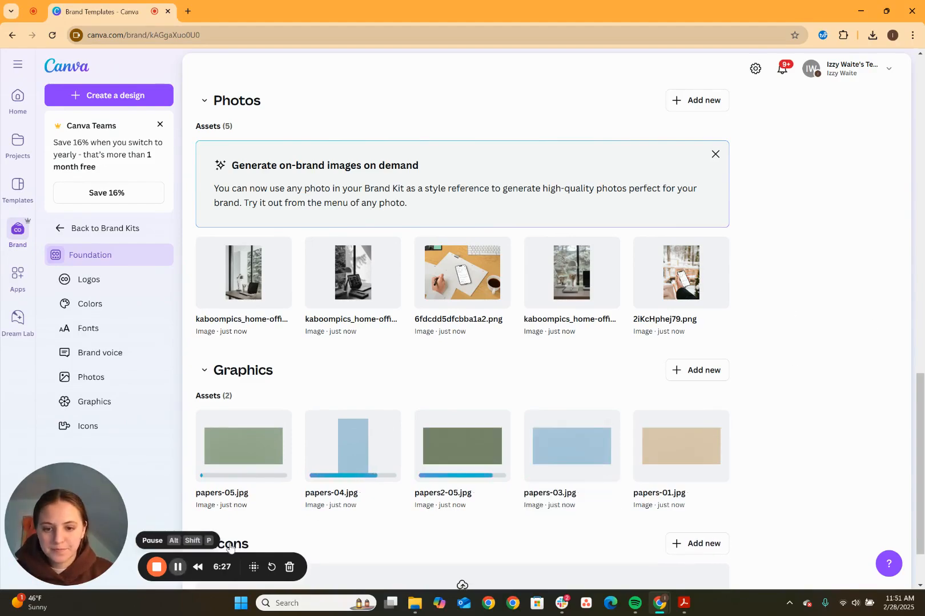
{"action": "left_click", "coordinate": [178, 567]}
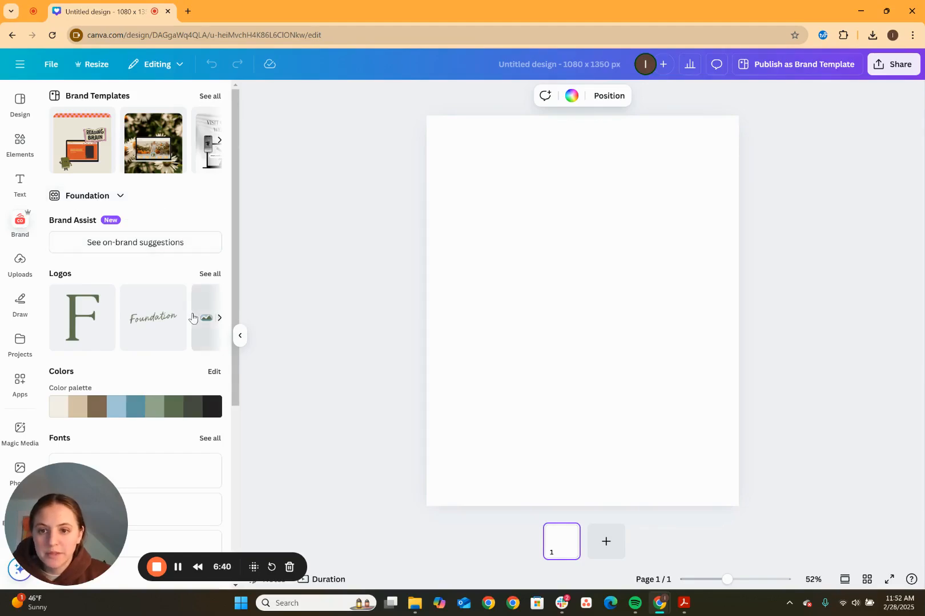
Place the sage green paper texture from the Foundation kit's graphics on the blank page and enlarge it to about 1,349 by 1,425 as a full-page background.
{"action": "scroll", "coordinate": [178, 328], "scroll_direction": "down", "scroll_amount": 3}
{"action": "scroll", "coordinate": [177, 329], "scroll_direction": "down", "scroll_amount": 2}
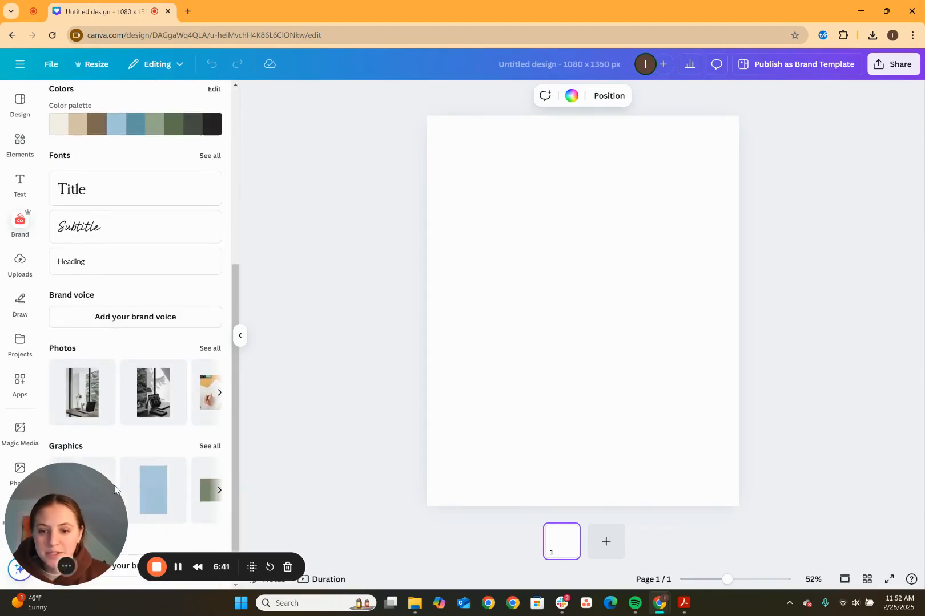
{"action": "left_click_drag", "start_coordinate": [80, 506], "coordinate": [320, 502]}
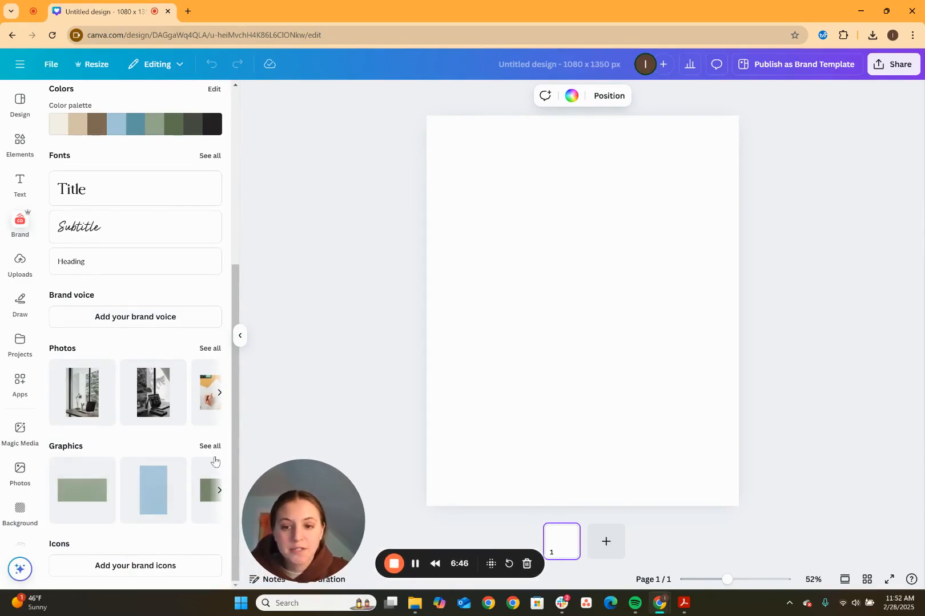
{"action": "left_click_drag", "start_coordinate": [89, 494], "coordinate": [463, 174]}
{"action": "left_click", "coordinate": [470, 233]}
{"action": "left_click", "coordinate": [559, 200]}
{"action": "left_click_drag", "start_coordinate": [656, 218], "coordinate": [812, 291]}
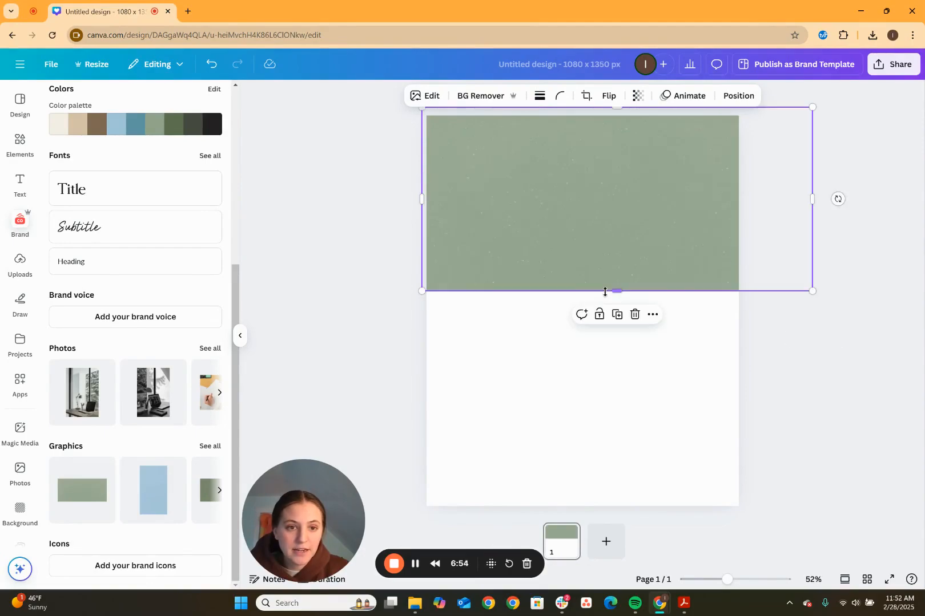
{"action": "left_click_drag", "start_coordinate": [626, 290], "coordinate": [593, 520]}
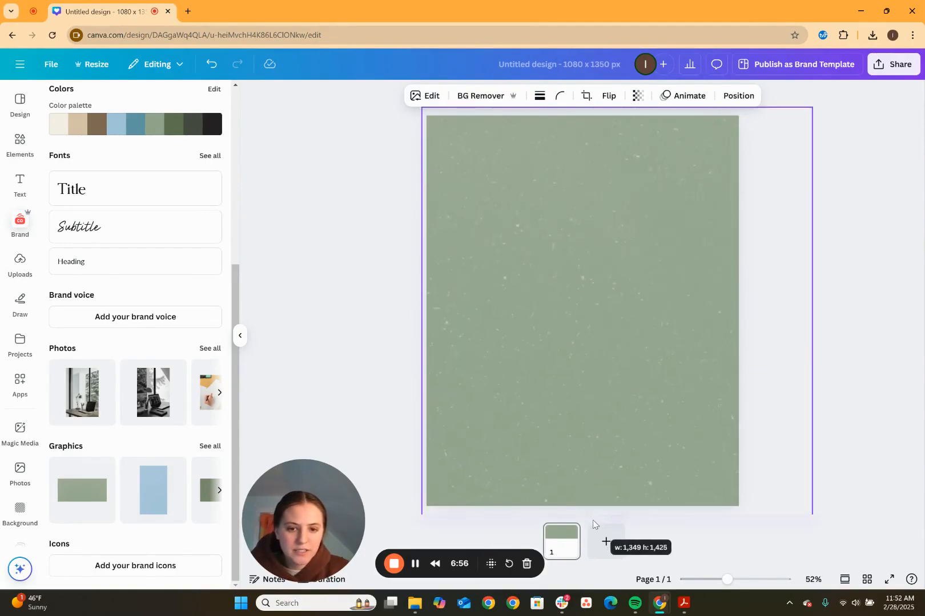
{"action": "left_click", "coordinate": [352, 285]}
{"action": "scroll", "coordinate": [158, 428], "scroll_direction": "up", "scroll_amount": 2}
{"action": "scroll", "coordinate": [159, 429], "scroll_direction": "up", "scroll_amount": 3}
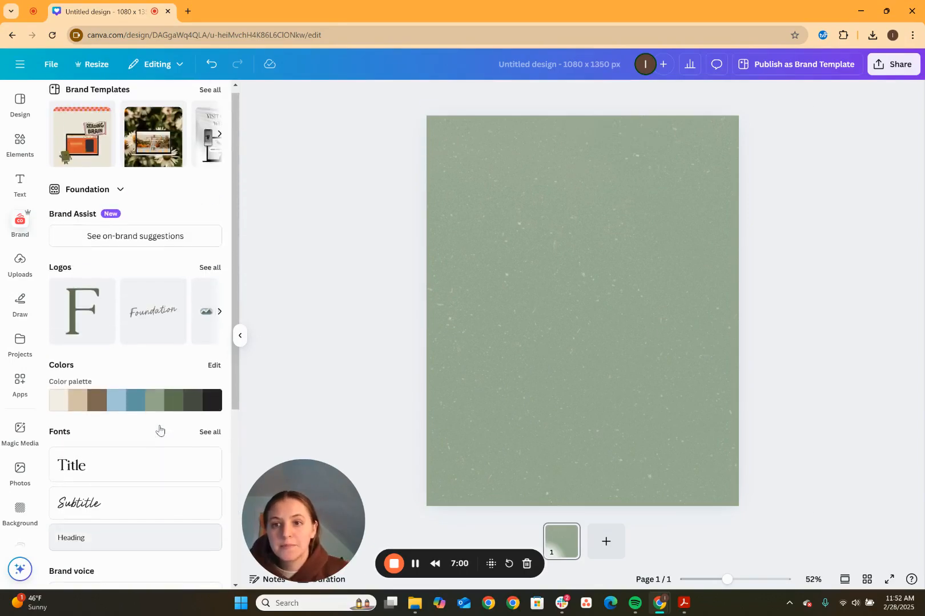
Place the light stacked Foundation Digital Strategies logo on the page, shrink it to about half the page width and centre it near the upper edge.
{"action": "left_click", "coordinate": [209, 270]}
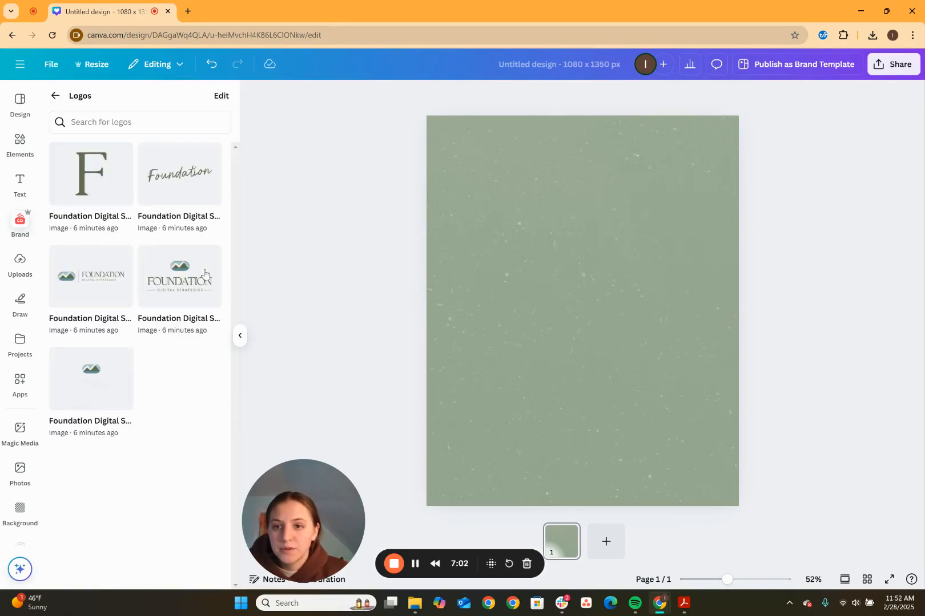
{"action": "left_click", "coordinate": [89, 391]}
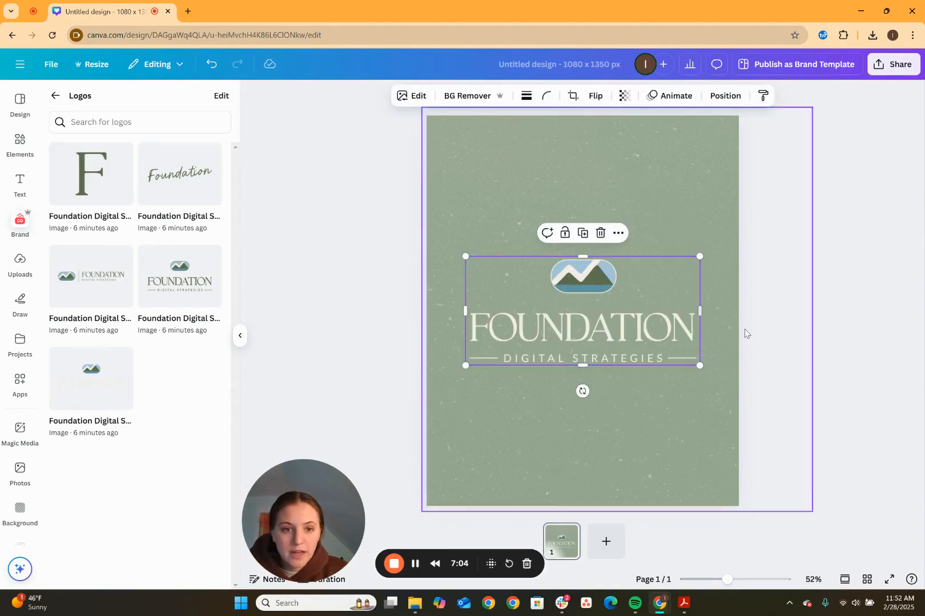
{"action": "left_click_drag", "start_coordinate": [698, 365], "coordinate": [621, 331]}
{"action": "left_click_drag", "start_coordinate": [580, 301], "coordinate": [618, 204]}
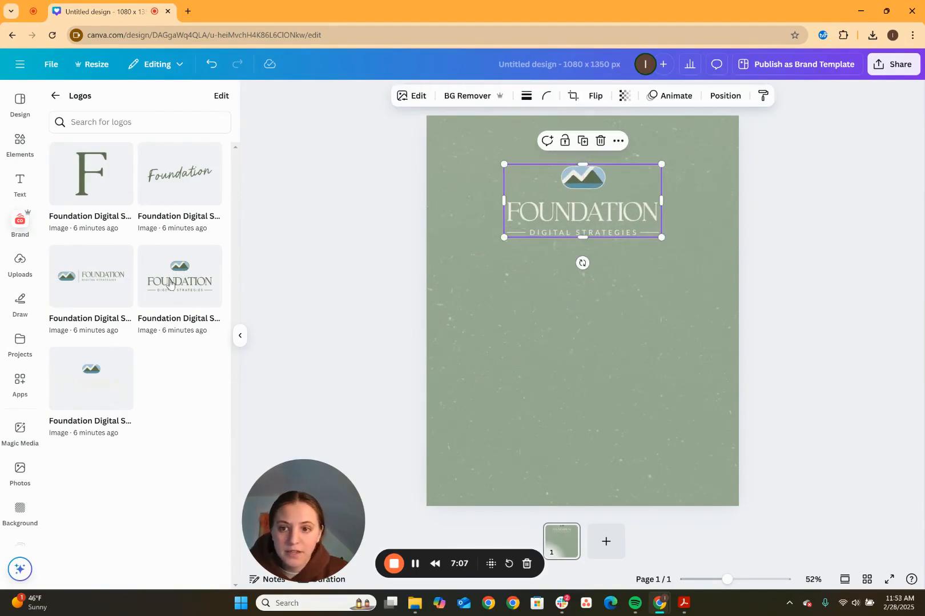
Add a text box in the brand Title style reading "fun fact here" and position it centred below the logo.
{"action": "left_click", "coordinate": [54, 98]}
{"action": "scroll", "coordinate": [146, 437], "scroll_direction": "down", "scroll_amount": 4}
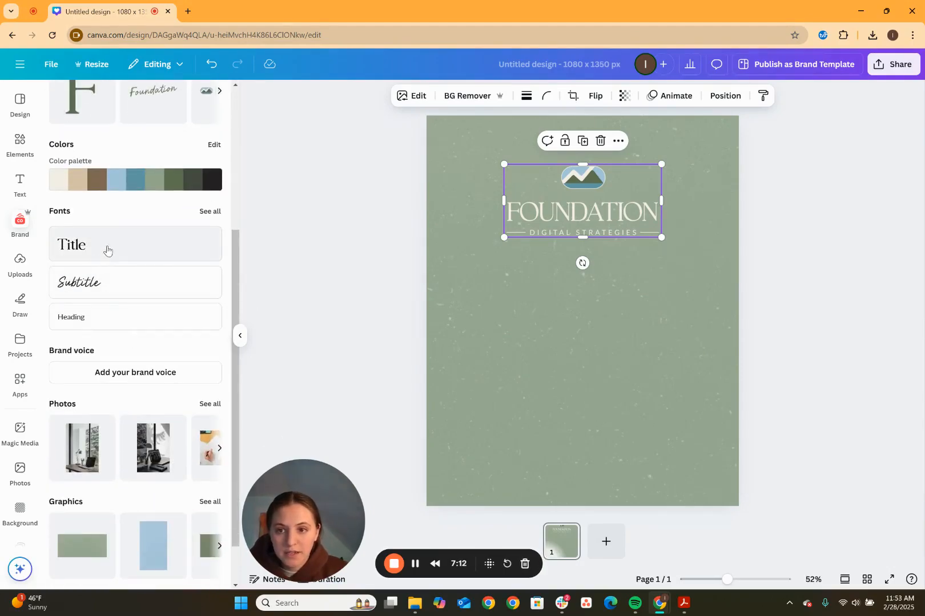
{"action": "left_click", "coordinate": [106, 250]}
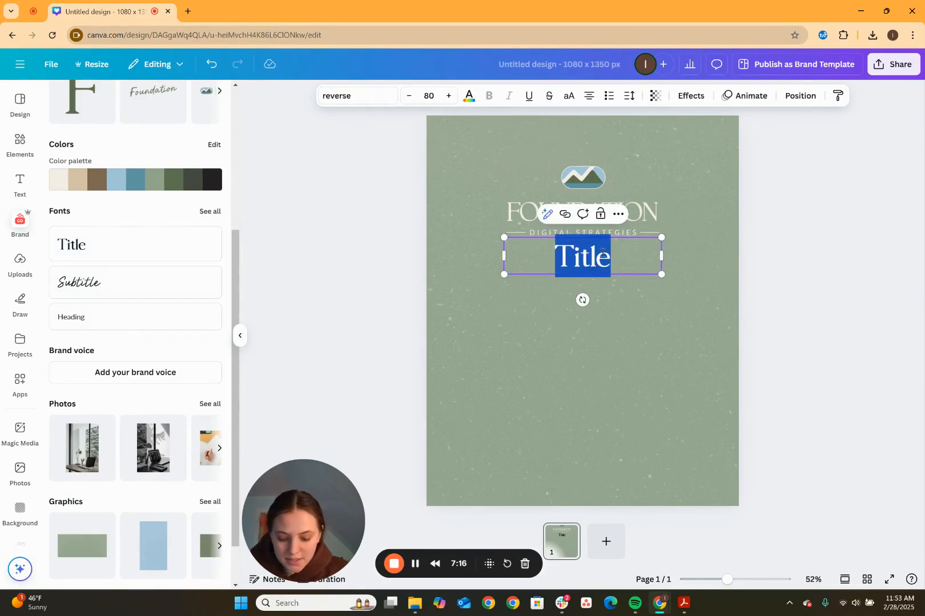
{"action": "type", "text": "fun fact here"}
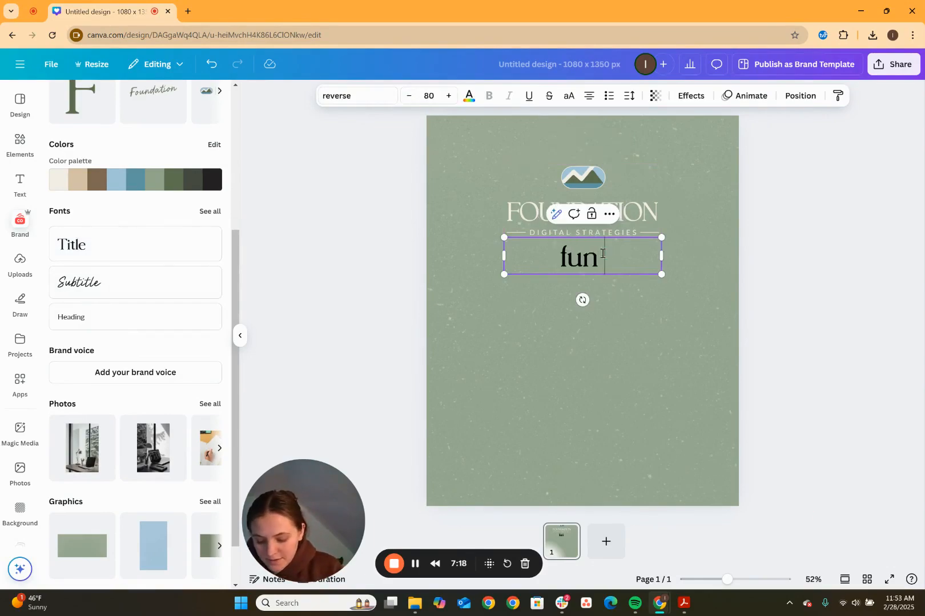
{"action": "left_click", "coordinate": [774, 275]}
{"action": "left_click_drag", "start_coordinate": [605, 256], "coordinate": [605, 310]}
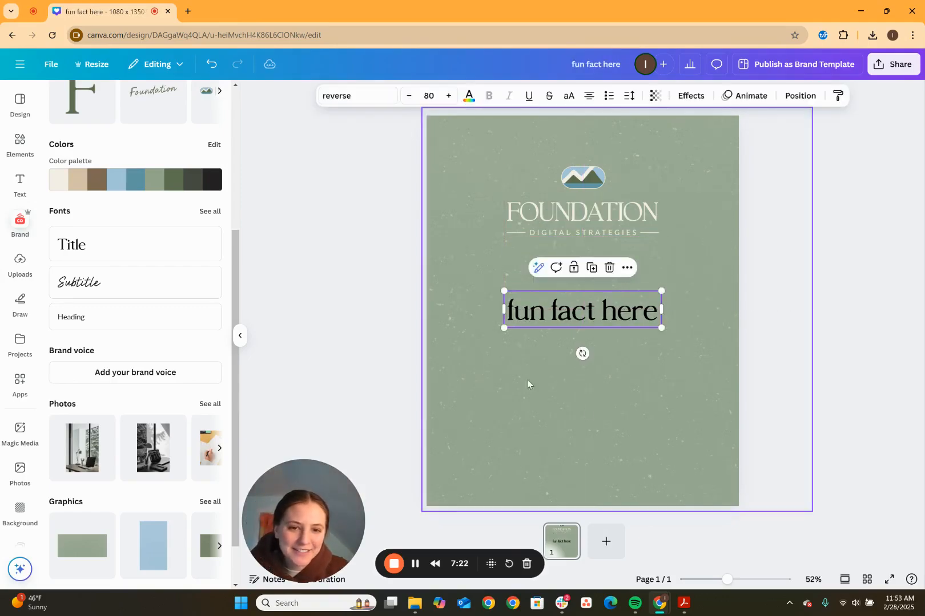
{"action": "left_click", "coordinate": [815, 347]}
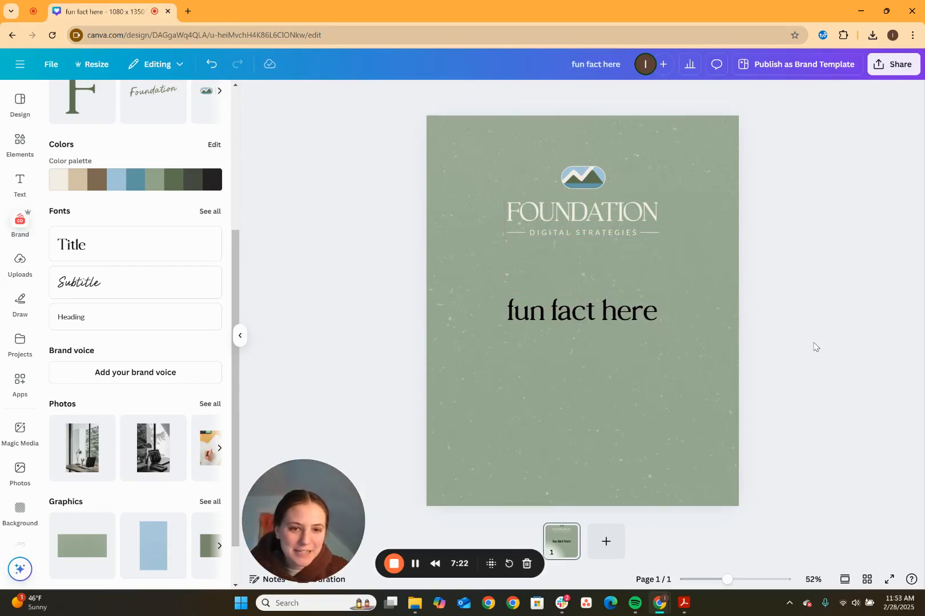
Colour the "fun fact here" title with the cream swatch from the Foundation palette, after trying the dark green.
{"action": "left_click", "coordinate": [630, 309]}
{"action": "double_click", "coordinate": [618, 316]}
{"action": "left_click", "coordinate": [619, 316]}
{"action": "key", "text": "ctrl+a"}
{"action": "left_click", "coordinate": [469, 95]}
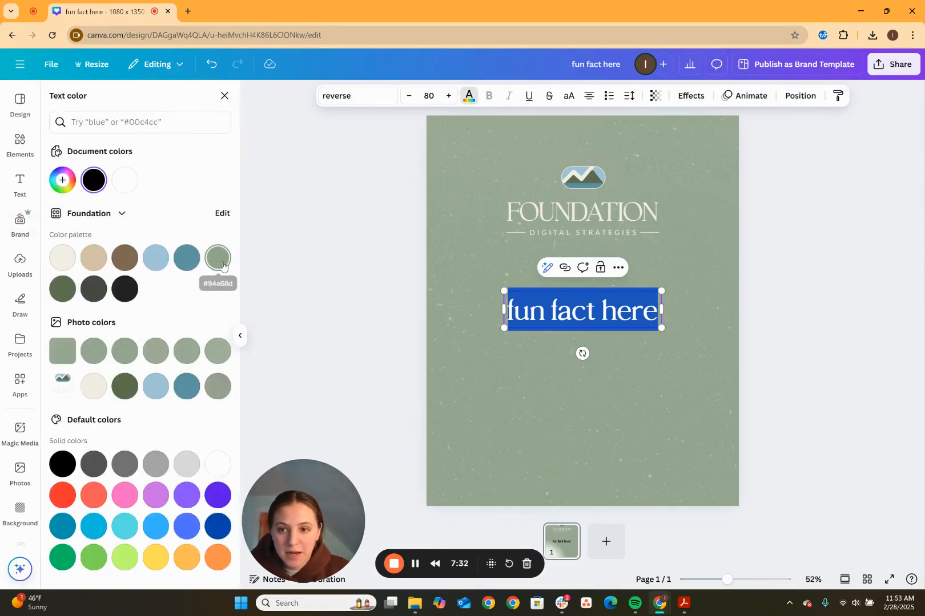
{"action": "left_click", "coordinate": [63, 287]}
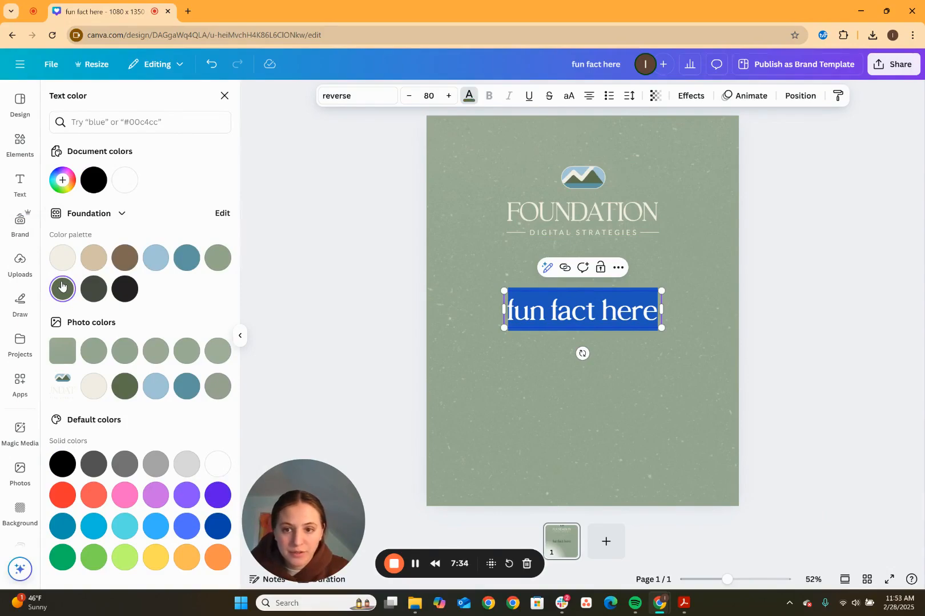
{"action": "left_click", "coordinate": [62, 258]}
{"action": "left_click", "coordinate": [397, 315]}
{"action": "left_click", "coordinate": [483, 322]}
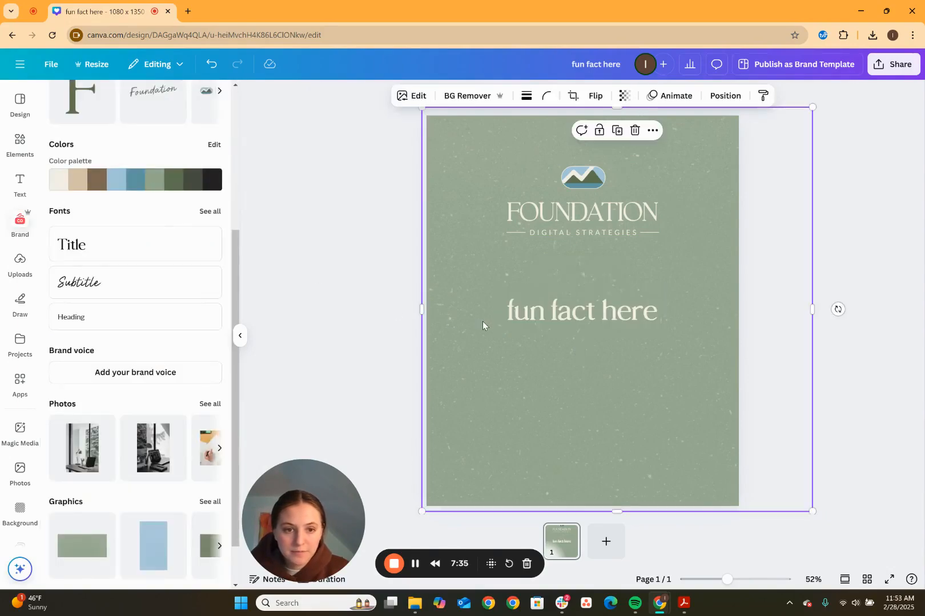
Add a brand Heading style text directly below the "fun fact here" title and colour it with the Foundation palette's cream.
{"action": "left_click", "coordinate": [599, 315]}
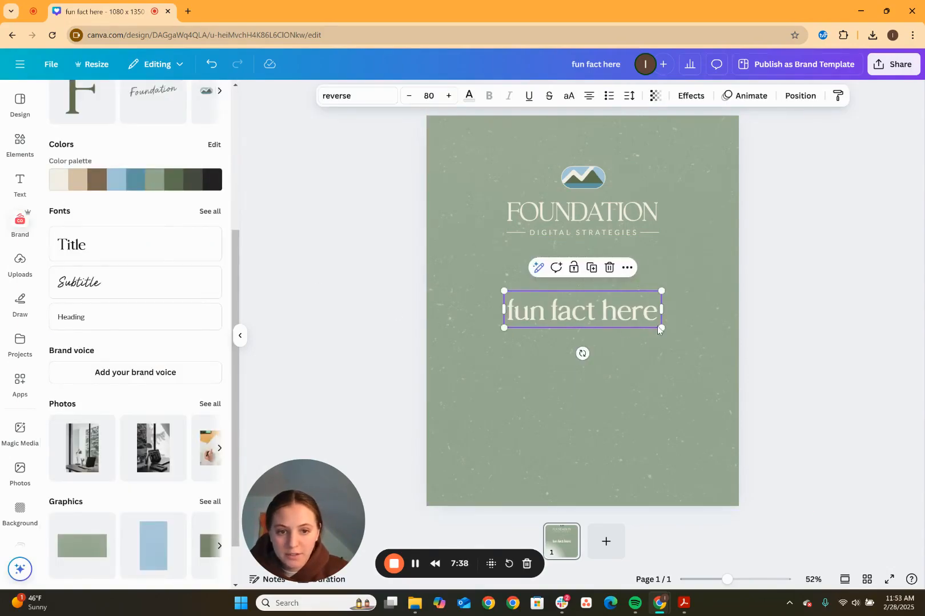
{"action": "left_click", "coordinate": [122, 311]}
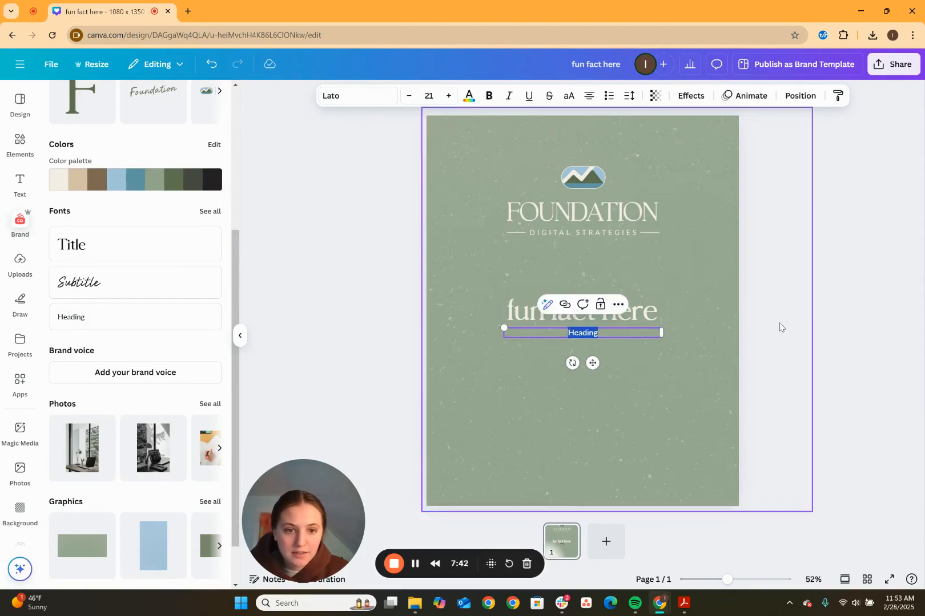
{"action": "left_click", "coordinate": [809, 318]}
{"action": "left_click", "coordinate": [588, 335]}
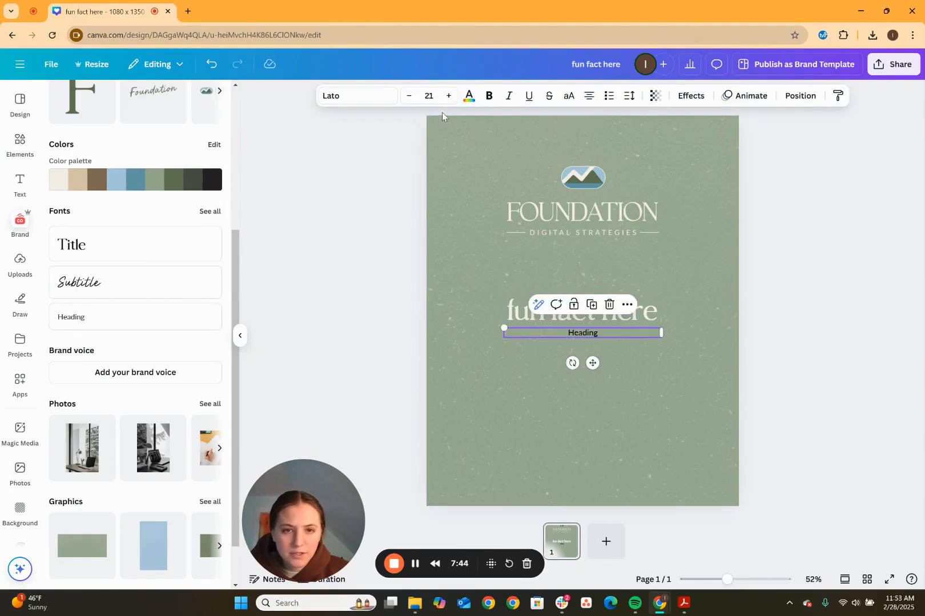
{"action": "left_click", "coordinate": [468, 96]}
{"action": "left_click", "coordinate": [63, 258]}
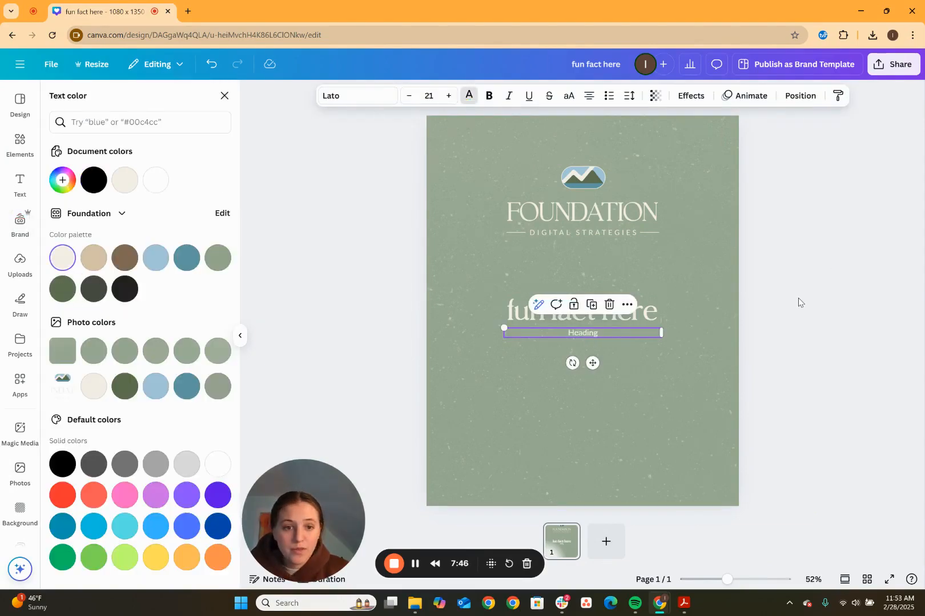
{"action": "left_click", "coordinate": [799, 293]}
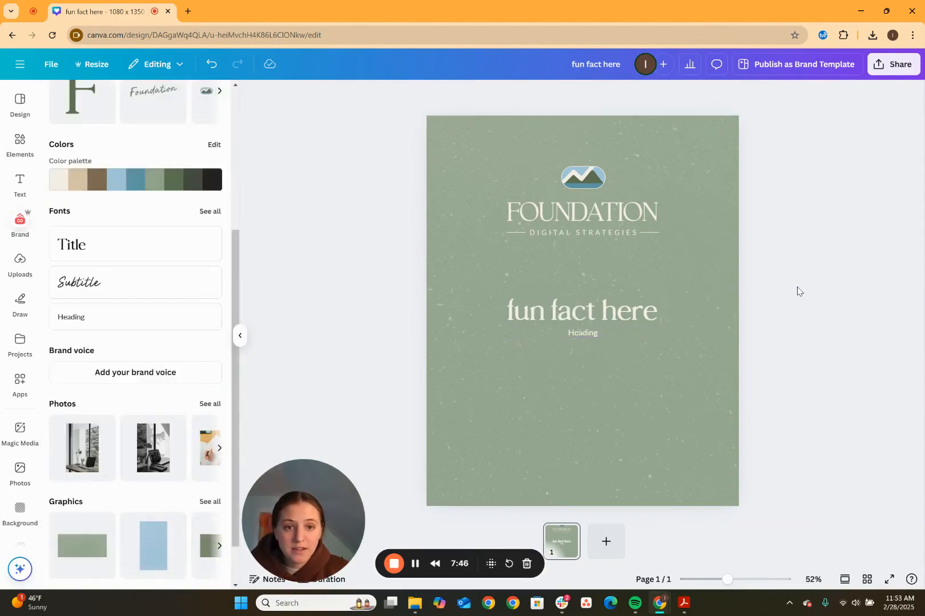
Add a second page and apply the recently used Brown and White Wellness Spa Promotion Instagram Post template to it.
{"action": "left_click", "coordinate": [607, 542]}
{"action": "left_click", "coordinate": [586, 336]}
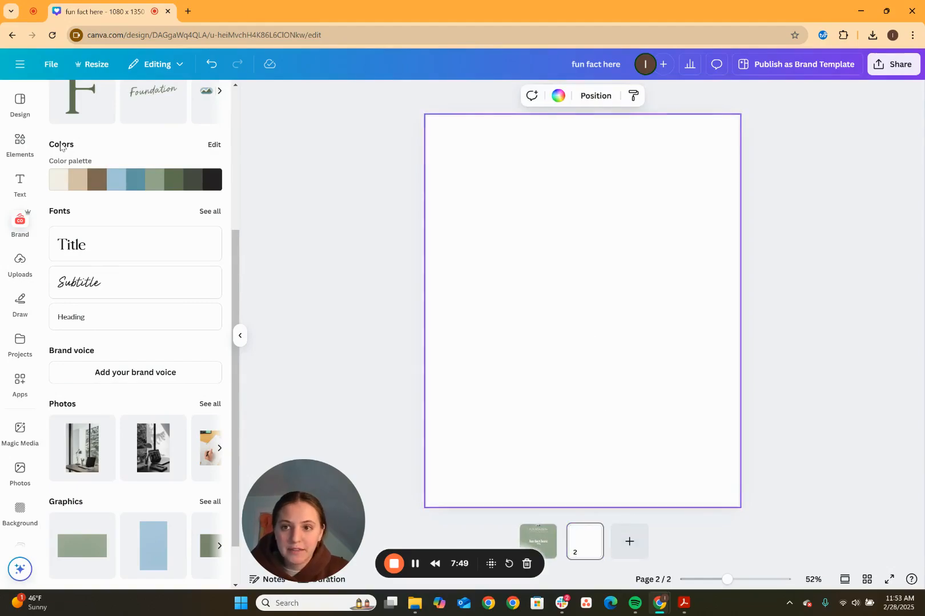
{"action": "left_click", "coordinate": [19, 101]}
{"action": "left_click", "coordinate": [131, 98]}
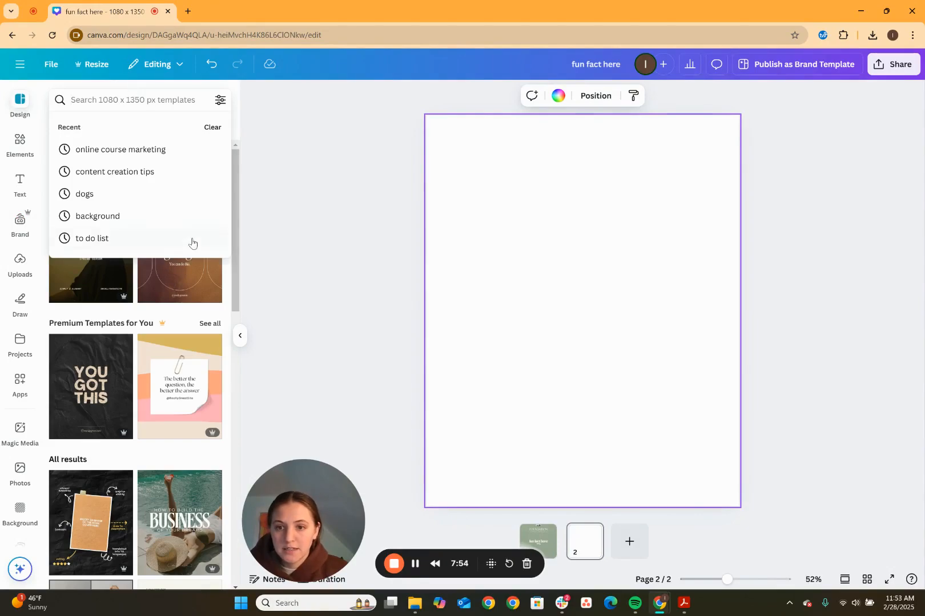
{"action": "left_click", "coordinate": [231, 305]}
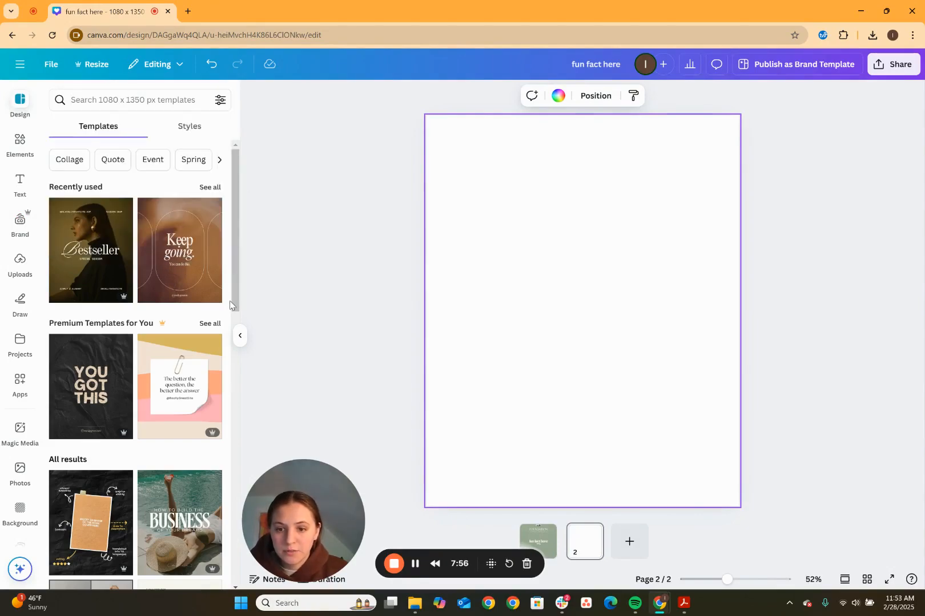
{"action": "left_click", "coordinate": [209, 188]}
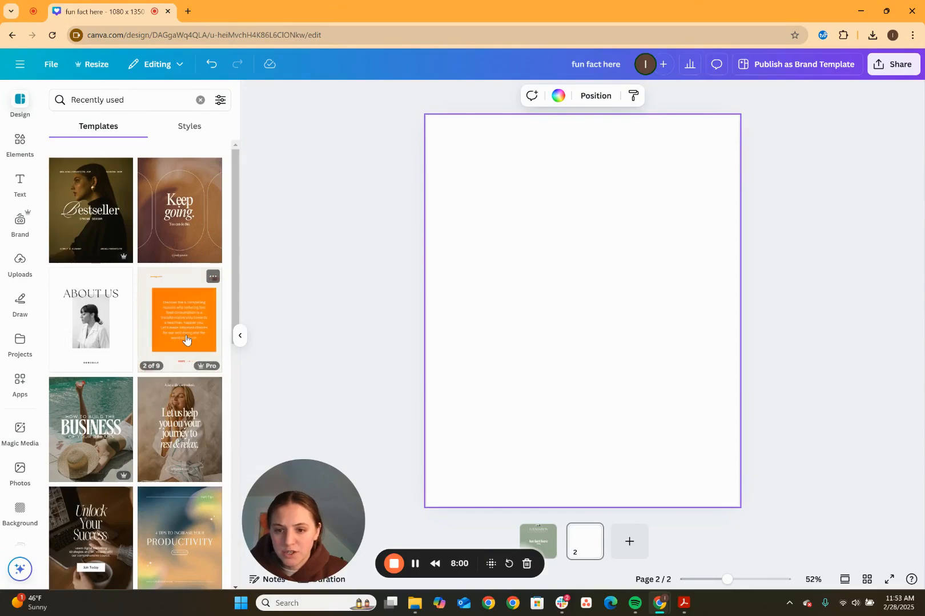
{"action": "left_click", "coordinate": [158, 443]}
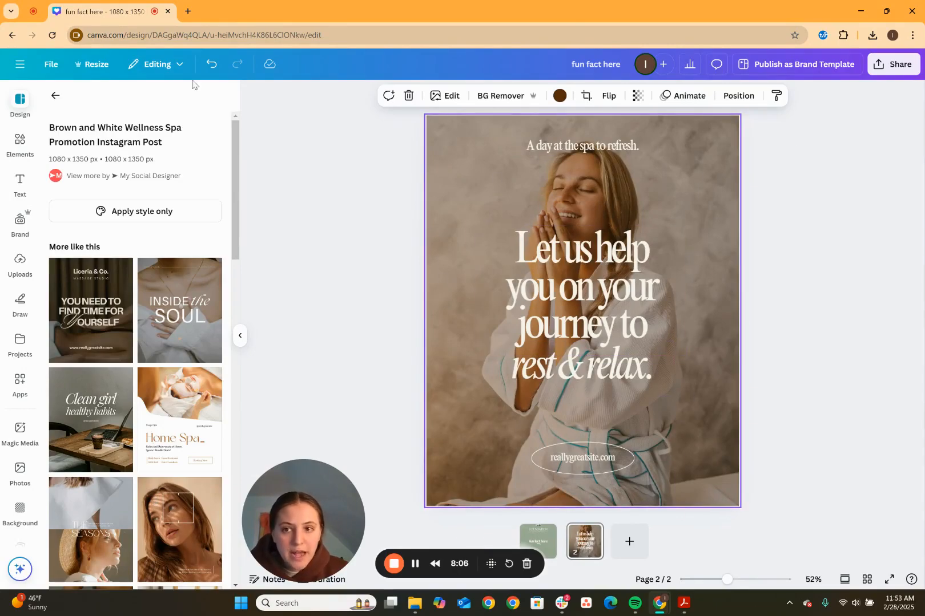
Replace the template's background photo on page 2 with the brand photo of the laptop and desk lamp by the window.
{"action": "left_click", "coordinate": [20, 223]}
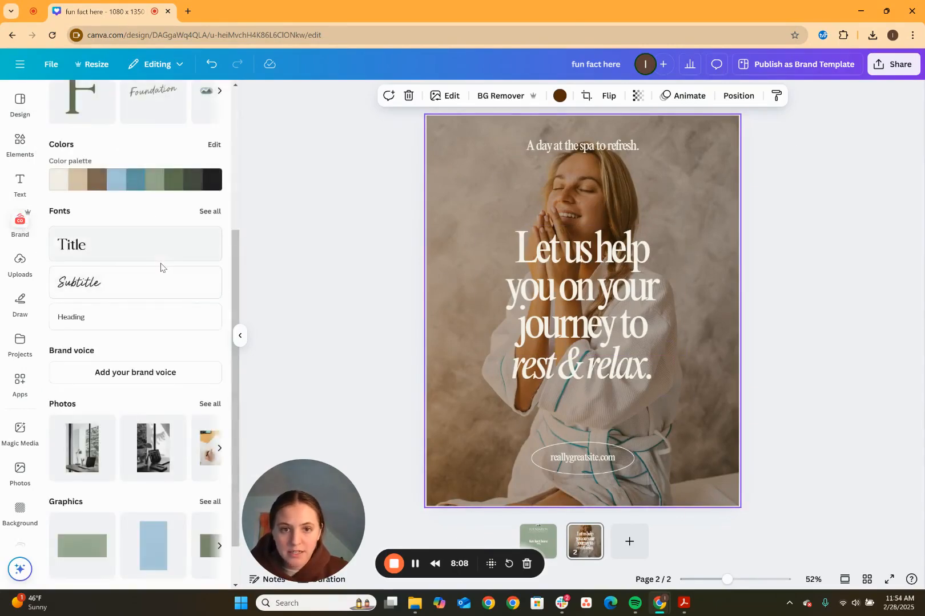
{"action": "scroll", "coordinate": [160, 262], "scroll_direction": "up", "scroll_amount": 1}
{"action": "scroll", "coordinate": [164, 370], "scroll_direction": "down", "scroll_amount": 2}
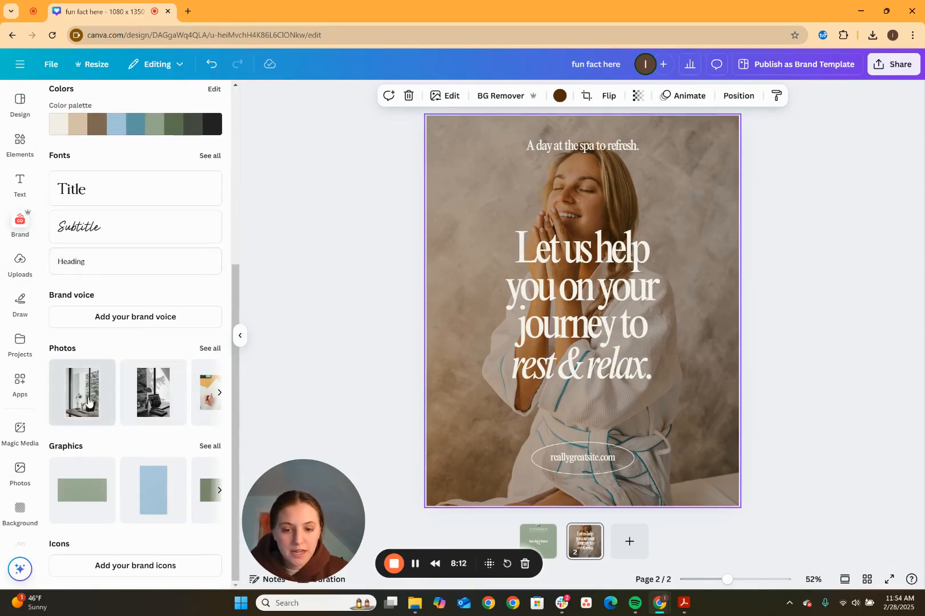
{"action": "left_click_drag", "start_coordinate": [84, 409], "coordinate": [447, 222]}
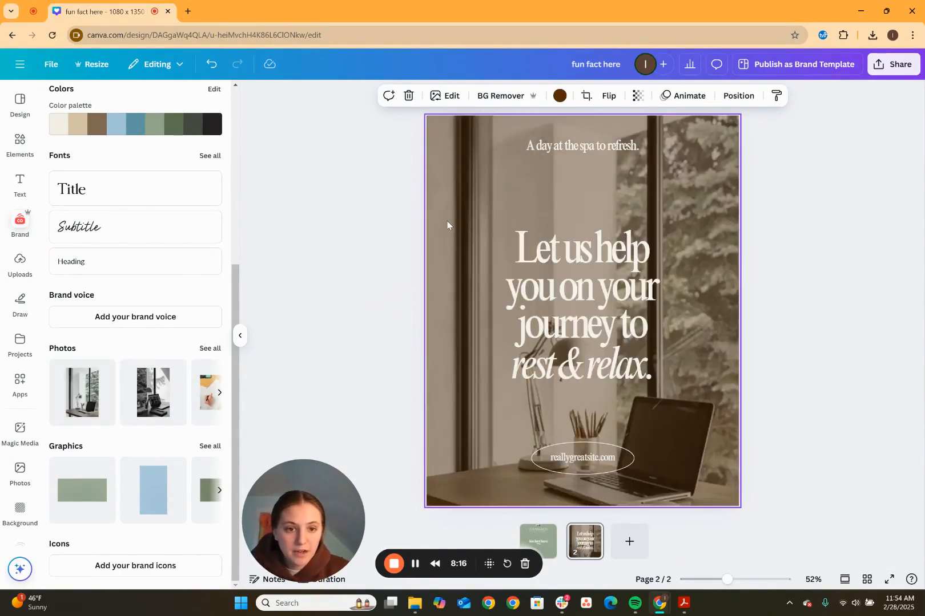
Try Foundation palette colours on the page 2 background overlay and set it to the light sage green.
{"action": "left_click", "coordinate": [778, 209]}
{"action": "left_click", "coordinate": [713, 226]}
{"action": "left_click", "coordinate": [560, 96]}
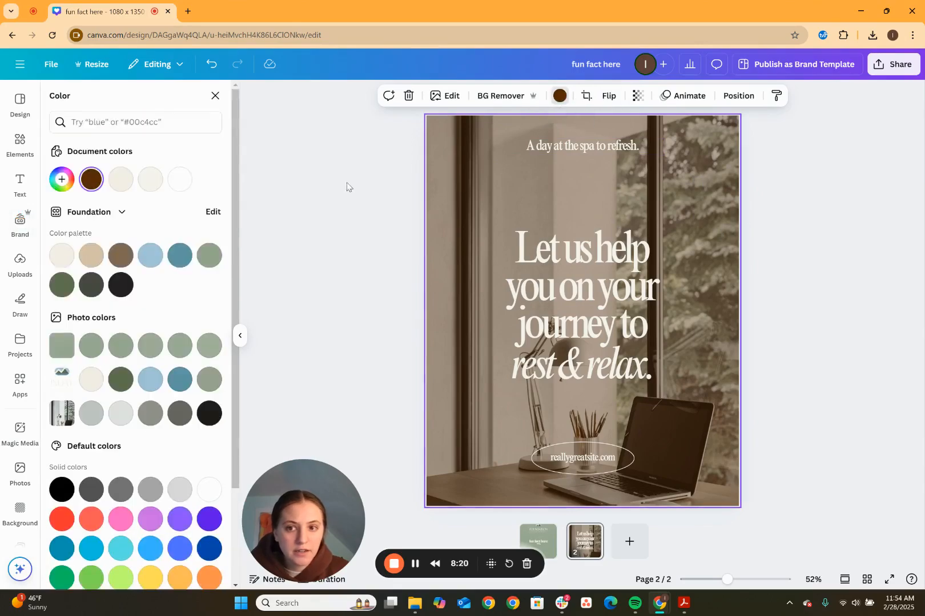
{"action": "left_click", "coordinate": [63, 286]}
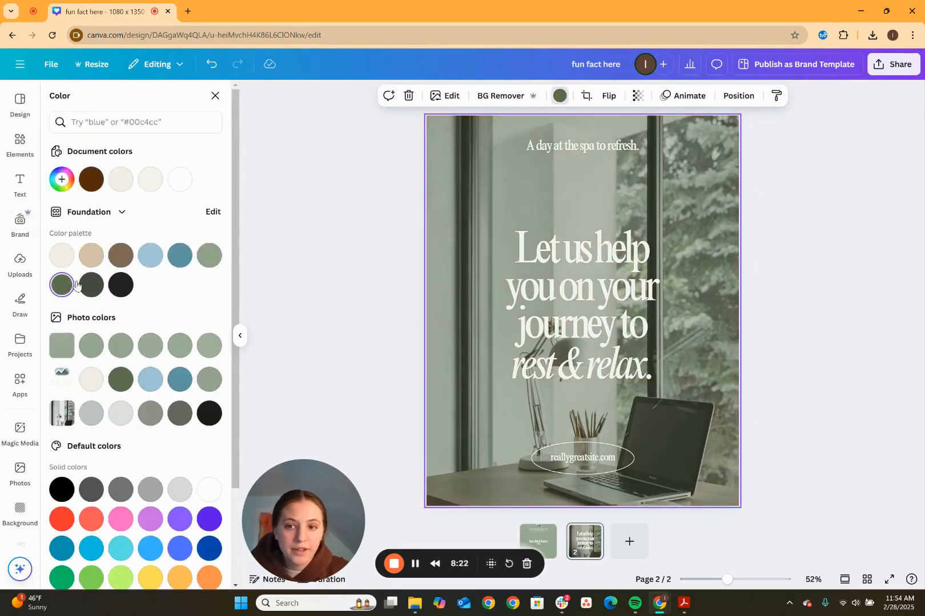
{"action": "left_click", "coordinate": [179, 257]}
{"action": "left_click", "coordinate": [153, 260]}
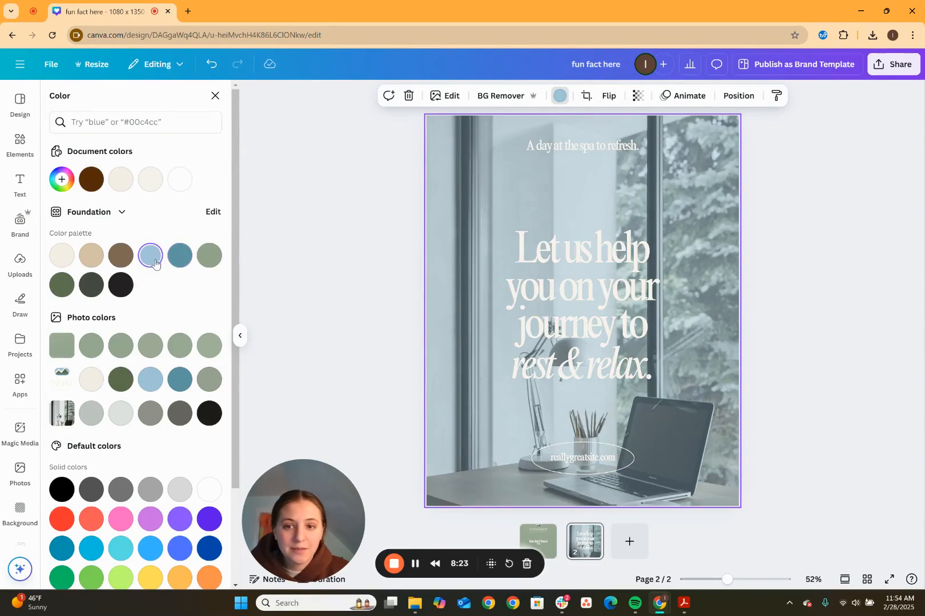
{"action": "left_click", "coordinate": [209, 262]}
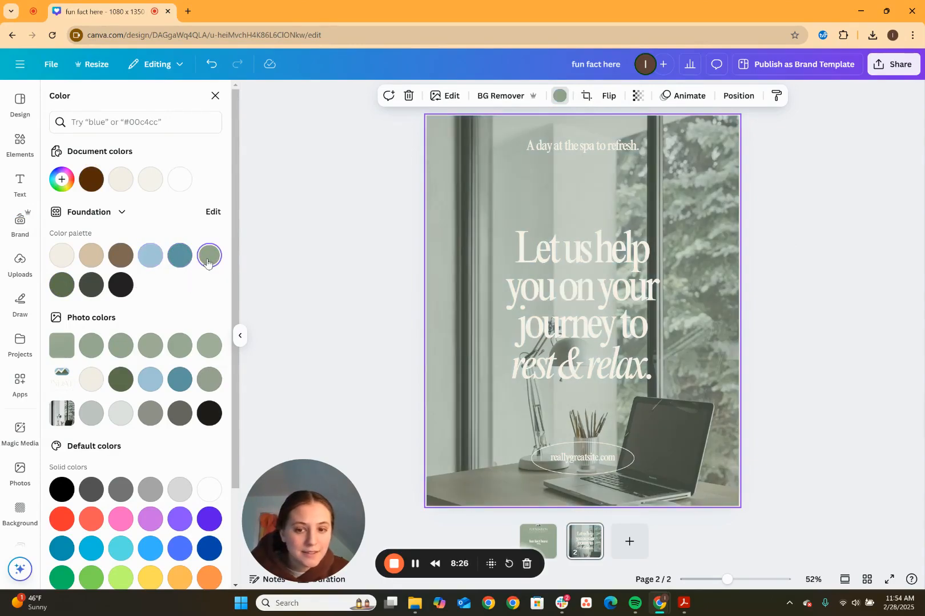
Change the "A day at the spa to refresh." line's font to the Foundation kit's Kinestone Regular, after trying reverse Regular.
{"action": "left_click", "coordinate": [582, 145]}
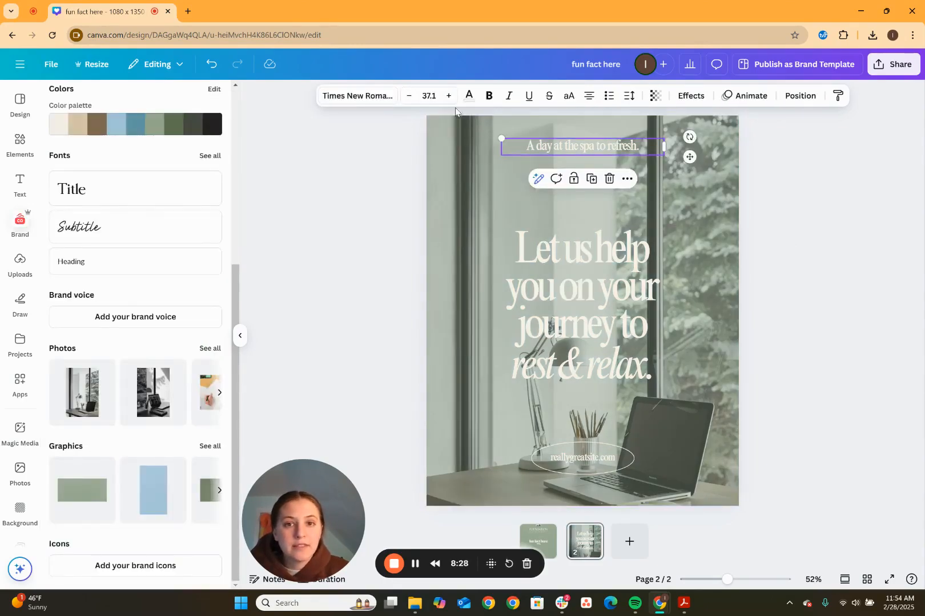
{"action": "left_click", "coordinate": [361, 97]}
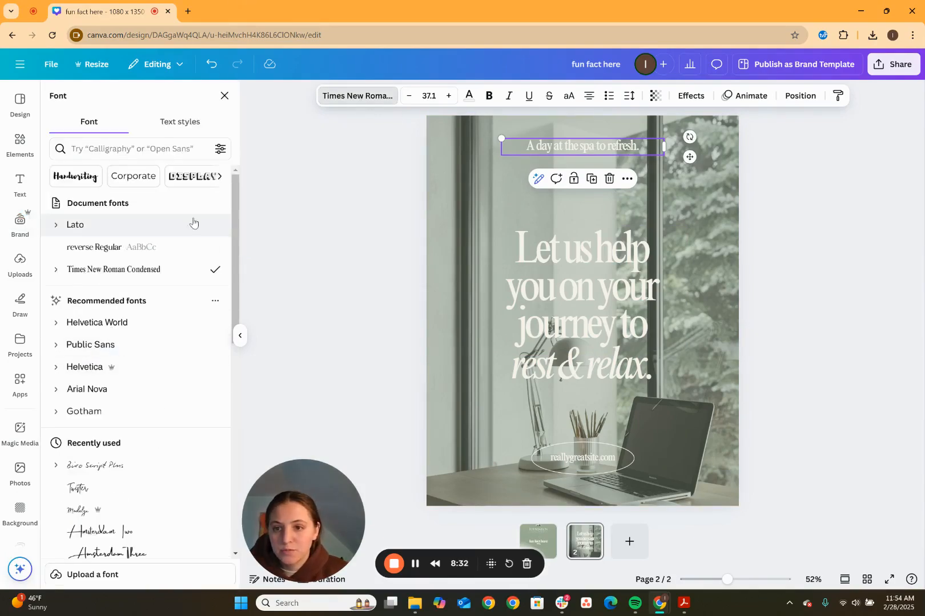
{"action": "scroll", "coordinate": [175, 225], "scroll_direction": "down", "scroll_amount": 6}
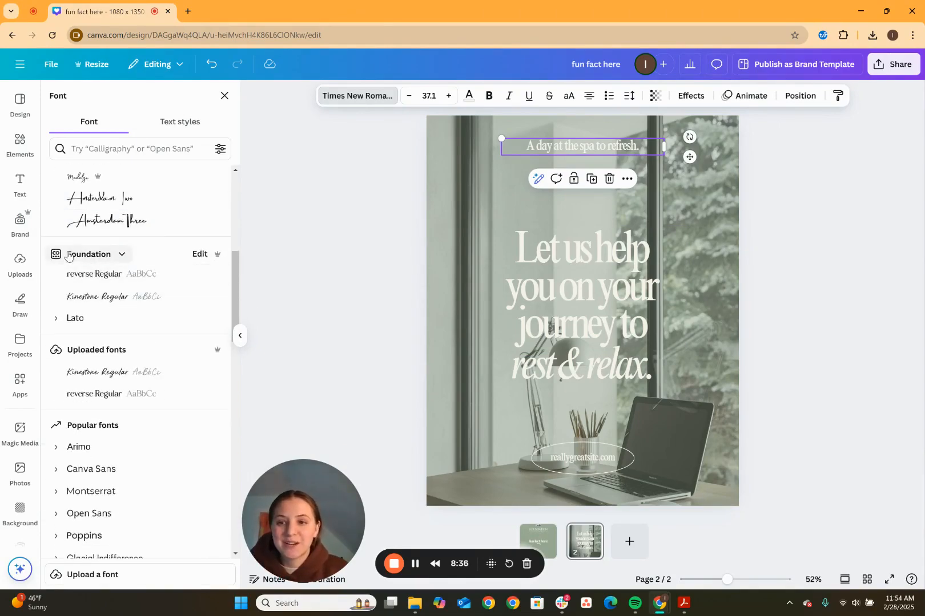
{"action": "left_click", "coordinate": [114, 275]}
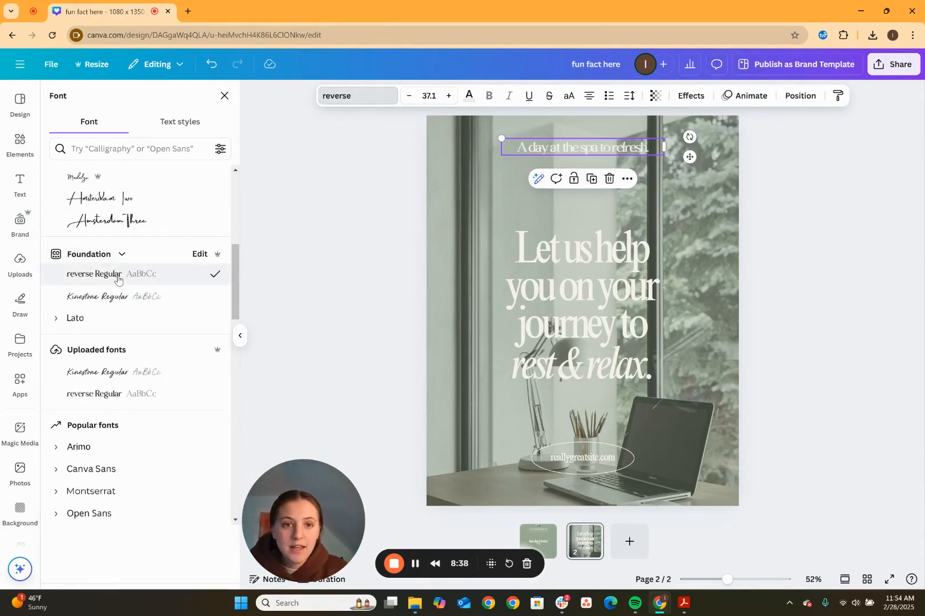
{"action": "left_click", "coordinate": [97, 297]}
Change the "Let us help you on your journey to" text to the Foundation kit's reverse Regular font and set its letter spacing to 0.
{"action": "left_click", "coordinate": [579, 284]}
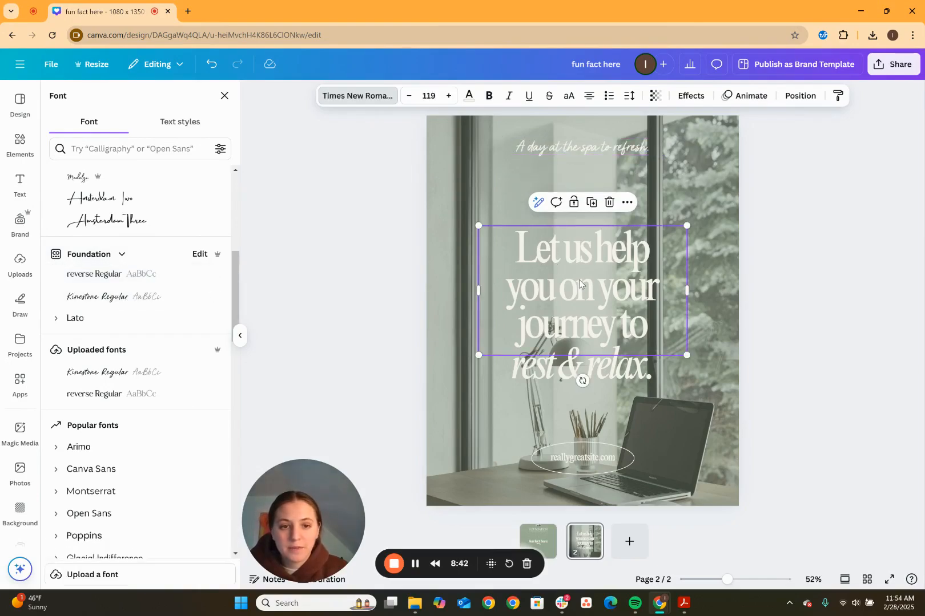
{"action": "left_click", "coordinate": [104, 278]}
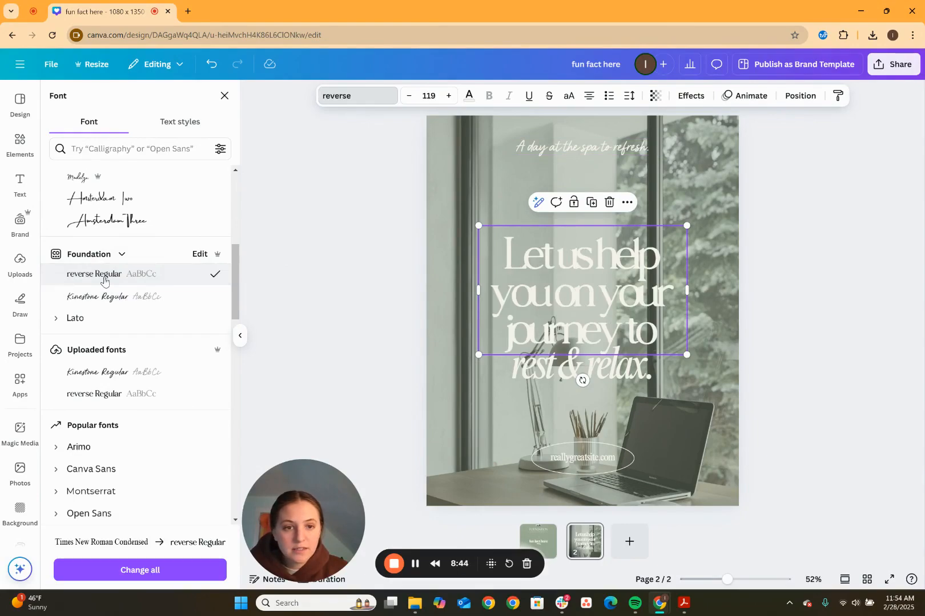
{"action": "left_click", "coordinate": [629, 95]}
{"action": "mouse_move", "coordinate": [587, 190]}
{"action": "left_mouse_down"}
{"action": "mouse_move", "coordinate": [601, 185]}
{"action": "mouse_move", "coordinate": [584, 195]}
{"action": "left_mouse_up"}
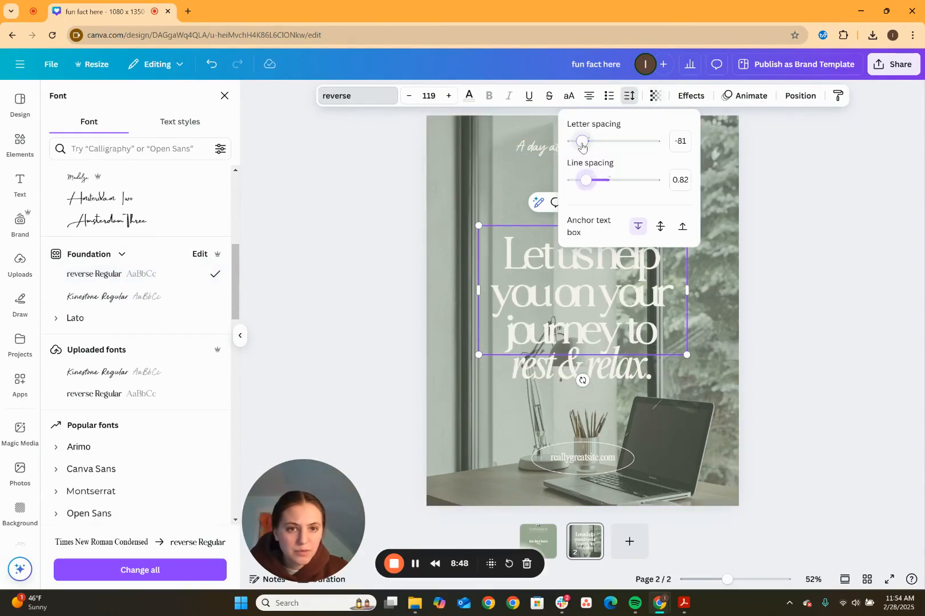
{"action": "left_click_drag", "start_coordinate": [582, 146], "coordinate": [591, 148]}
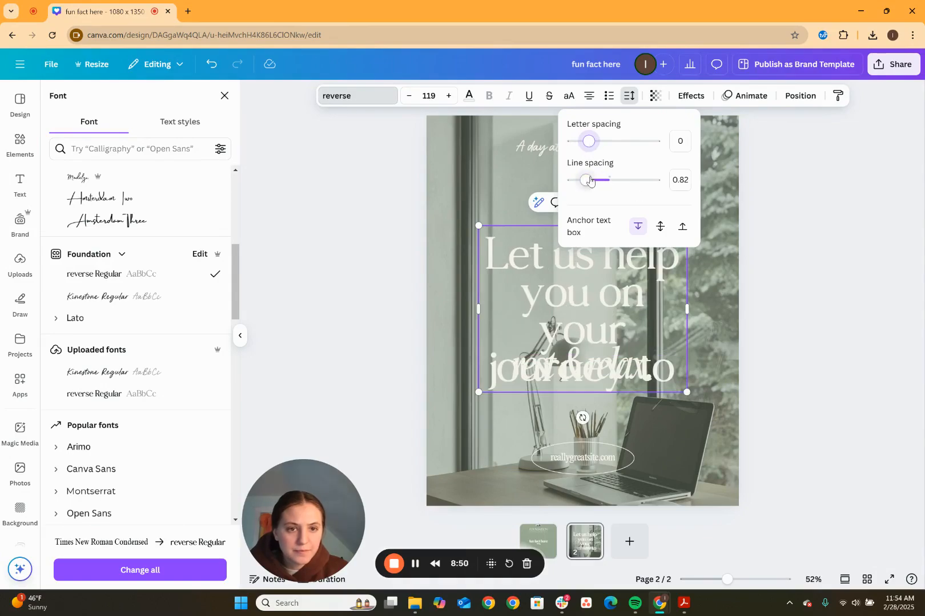
{"action": "left_click", "coordinate": [768, 262]}
Reduce the font size of "Let us help you on your journey to" until it fits on three lines above "rest & relax.".
{"action": "left_click", "coordinate": [409, 96]}
{"action": "left_click", "coordinate": [409, 96]}
{"action": "left_click", "coordinate": [409, 96]}
{"action": "left_click", "coordinate": [409, 96]}
{"action": "left_click", "coordinate": [409, 96]}
Change the "rest & relax." text to reverse Regular and move it slightly up the page together with the headline text above it.
{"action": "left_click", "coordinate": [548, 356]}
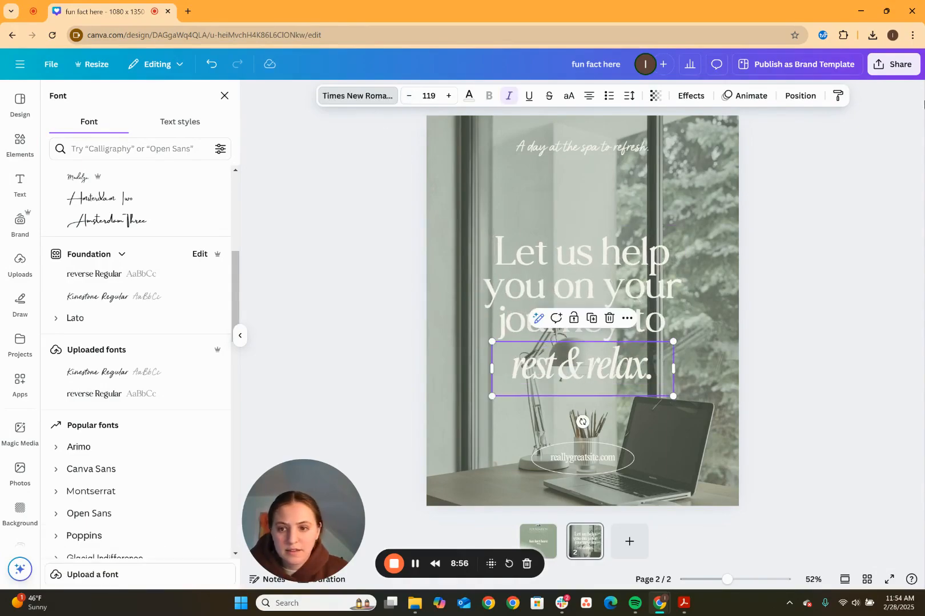
{"action": "left_click", "coordinate": [82, 395]}
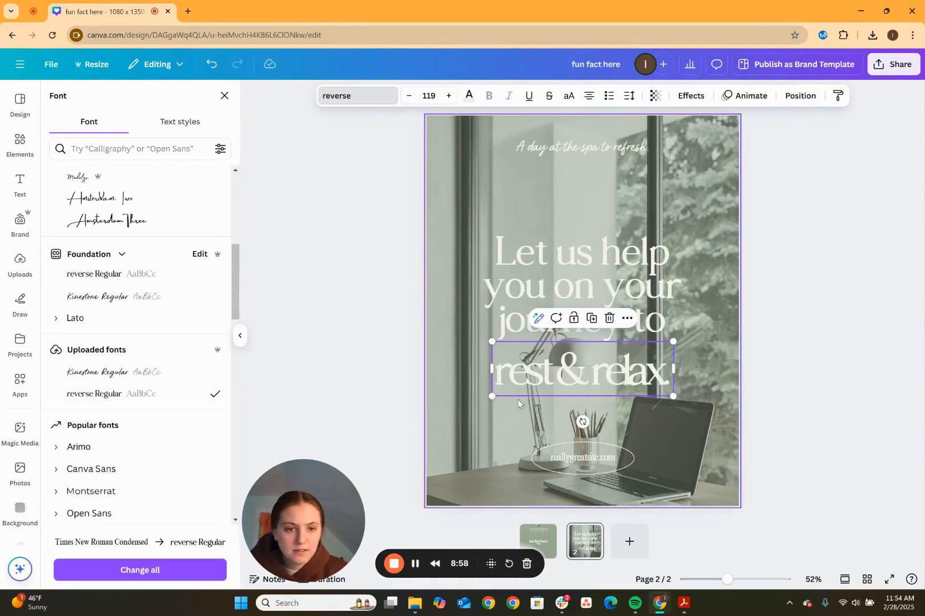
{"action": "left_click_drag", "start_coordinate": [802, 239], "coordinate": [555, 353]}
{"action": "left_click_drag", "start_coordinate": [599, 301], "coordinate": [601, 286]}
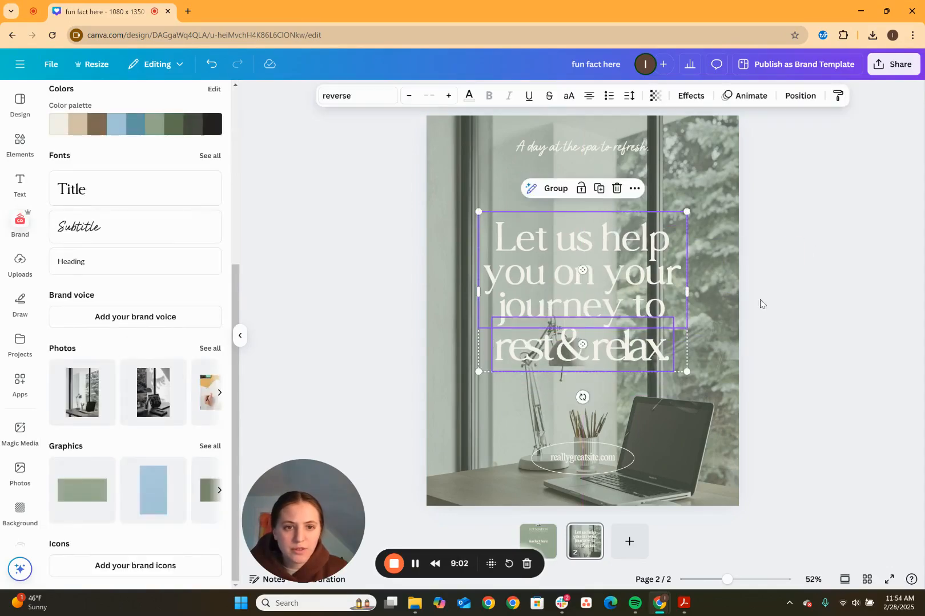
{"action": "left_click", "coordinate": [762, 301]}
Delete the reallygreatsite.com oval from page 2 and show all logos of the Foundation brand kit.
{"action": "left_click", "coordinate": [627, 471]}
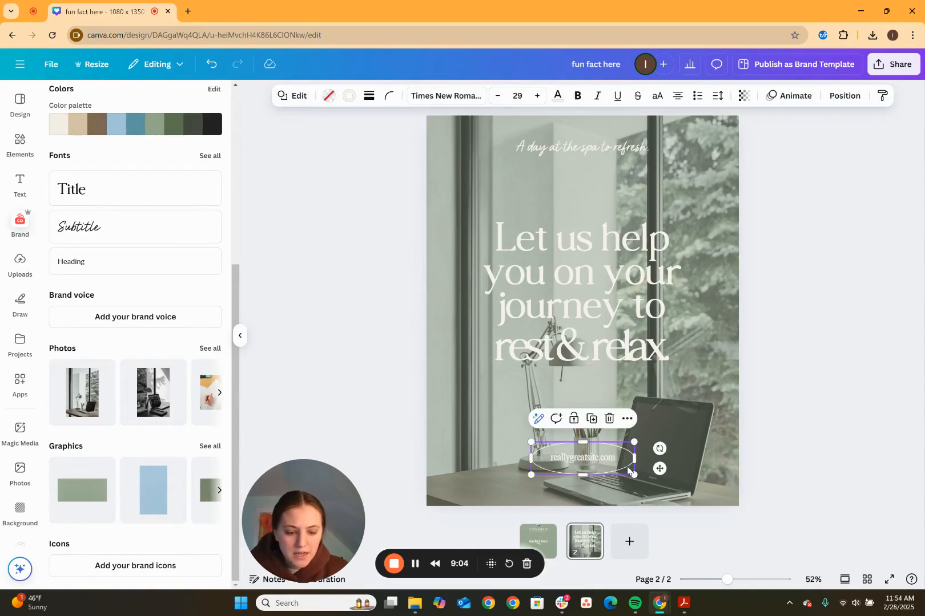
{"action": "key", "text": "Delete"}
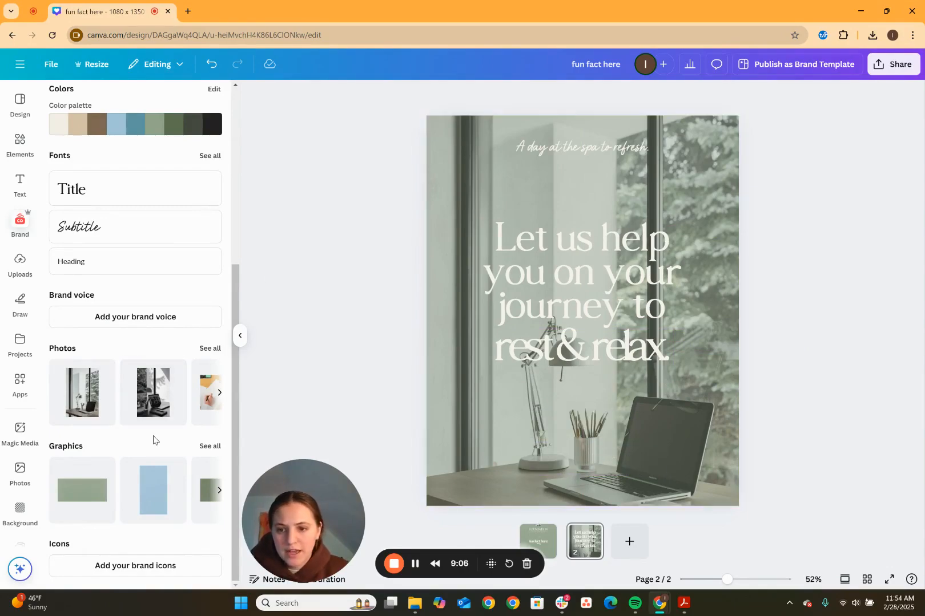
{"action": "scroll", "coordinate": [153, 440], "scroll_direction": "up", "scroll_amount": 5}
{"action": "left_click", "coordinate": [209, 274]}
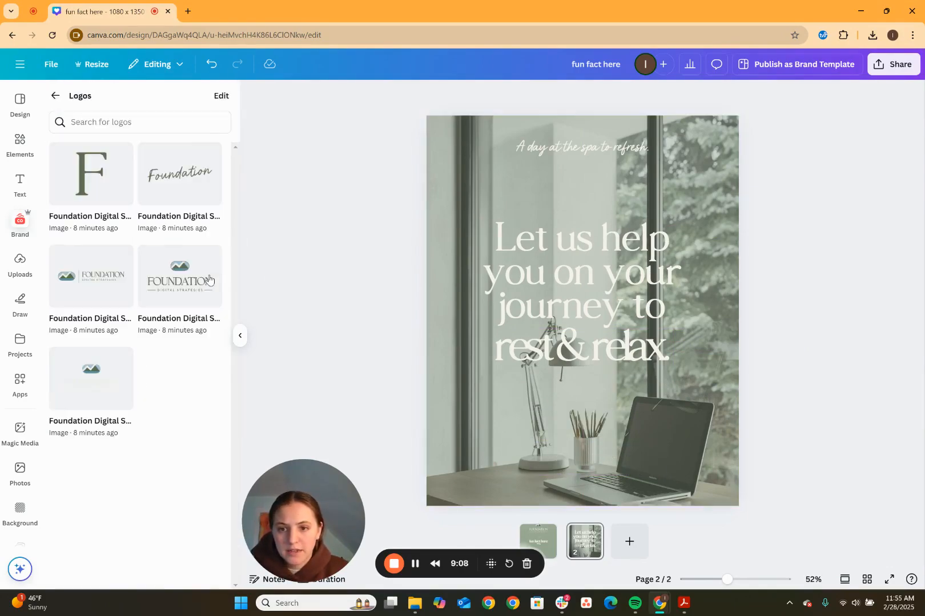
{"action": "left_click", "coordinate": [76, 292]}
{"action": "left_click_drag", "start_coordinate": [511, 303], "coordinate": [509, 440]}
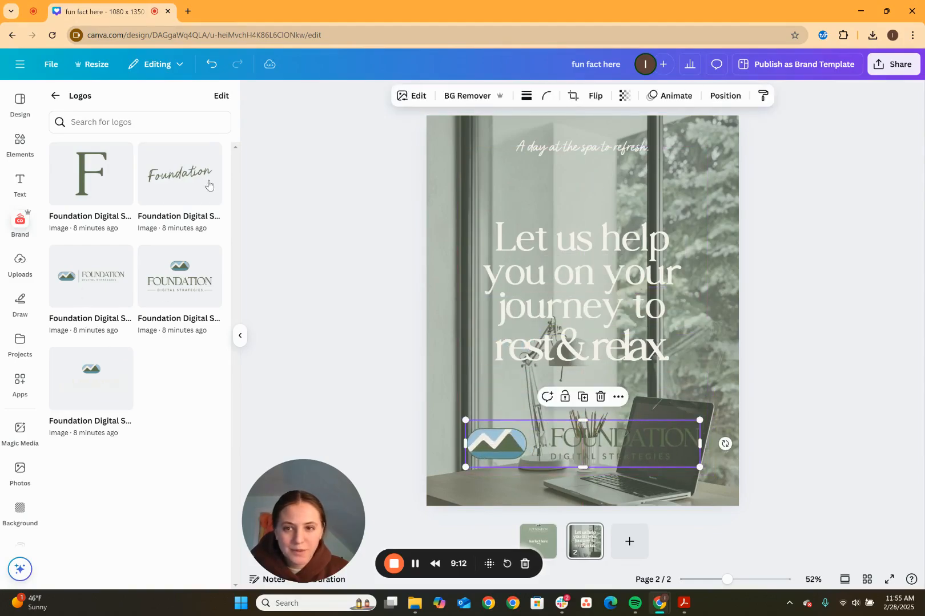
{"action": "left_click", "coordinate": [601, 398]}
Add the green handwritten Foundation logo to page 2, shrink it and place it centred near the bottom of the design.
{"action": "left_click", "coordinate": [176, 188]}
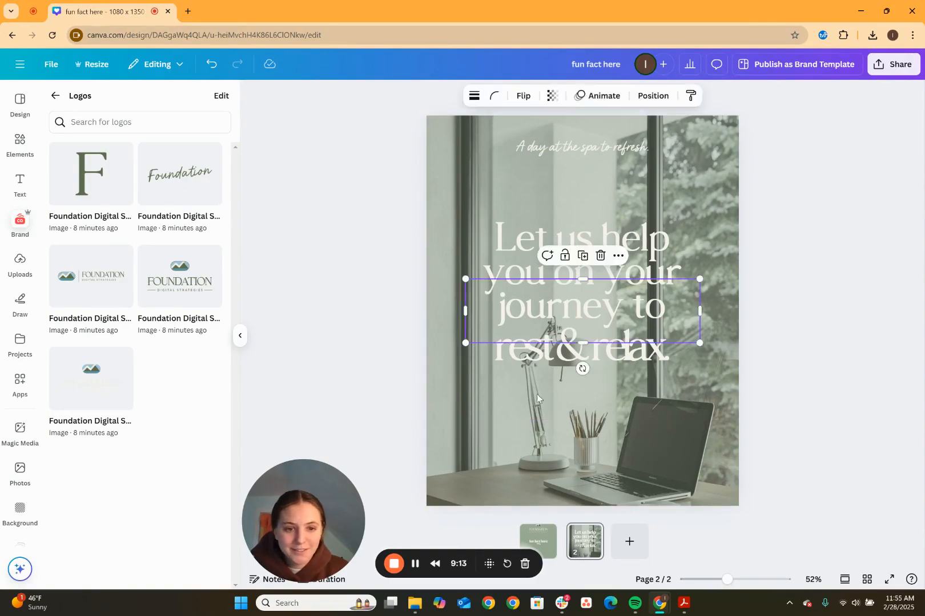
{"action": "left_click_drag", "start_coordinate": [699, 279], "coordinate": [599, 307]}
{"action": "left_click_drag", "start_coordinate": [480, 326], "coordinate": [528, 464]}
{"action": "left_click", "coordinate": [791, 460]}
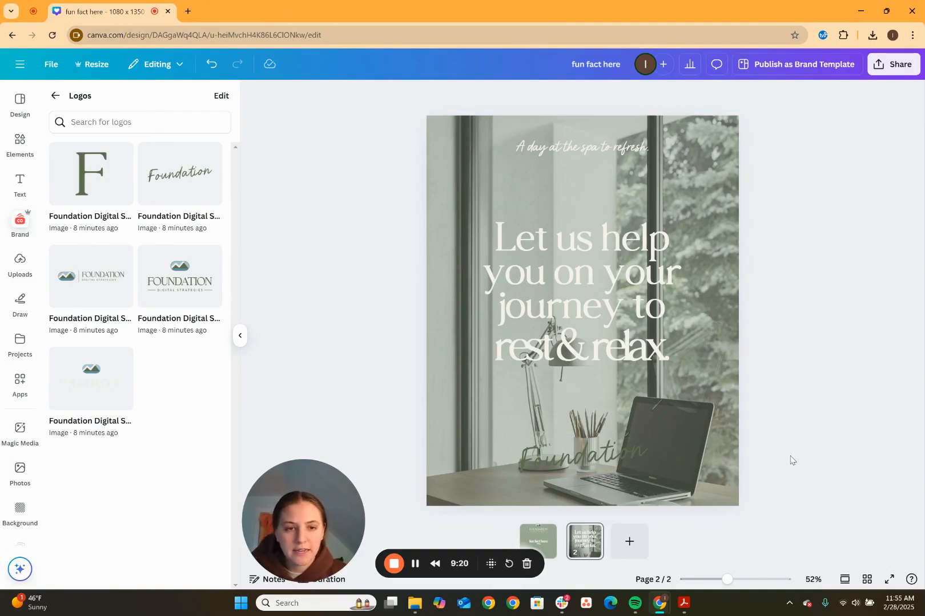